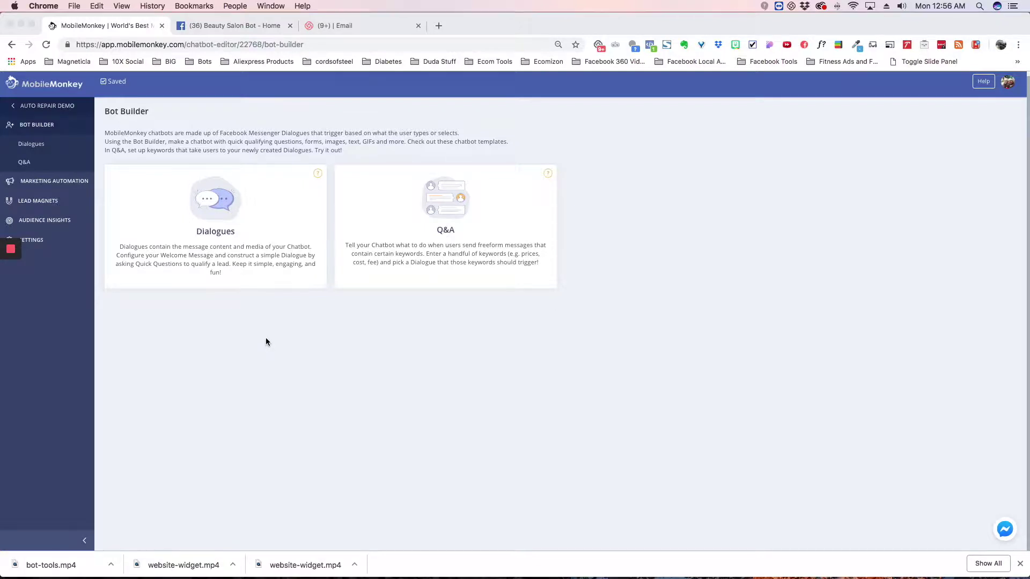
Step: Open the Schedule dialogue from the Schedule Service folder under Dialogues
click(210, 231)
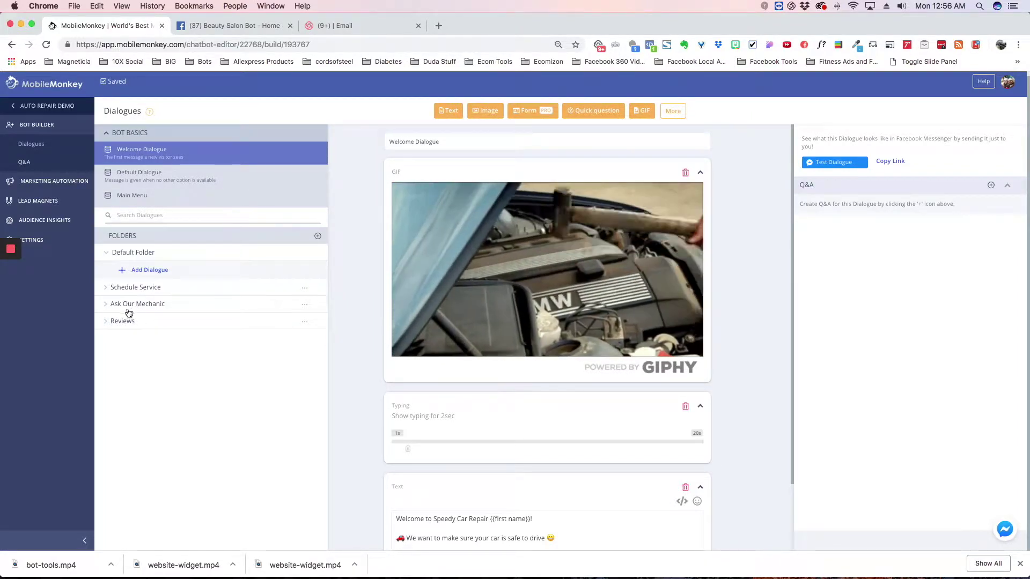
click(108, 287)
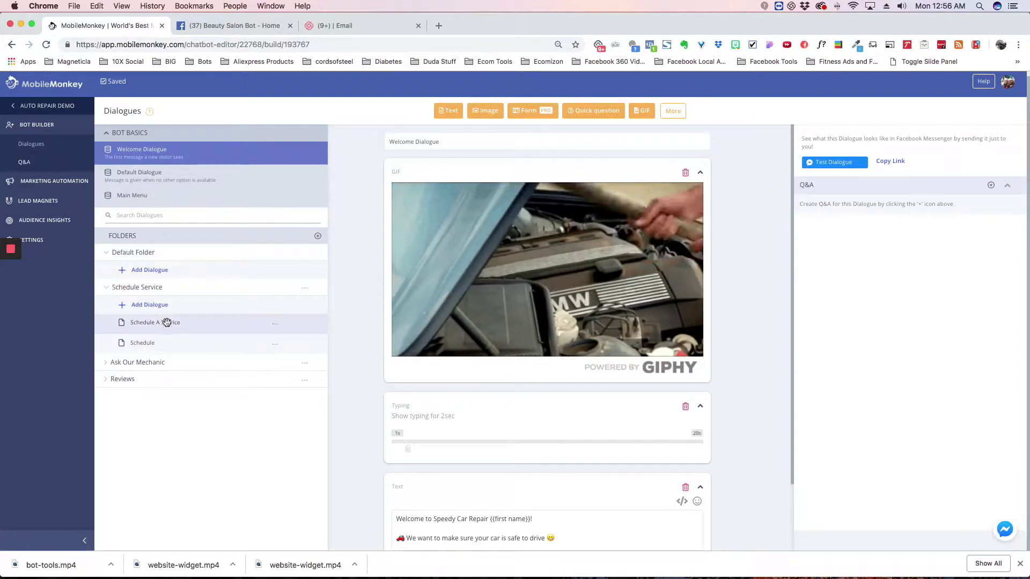
click(257, 343)
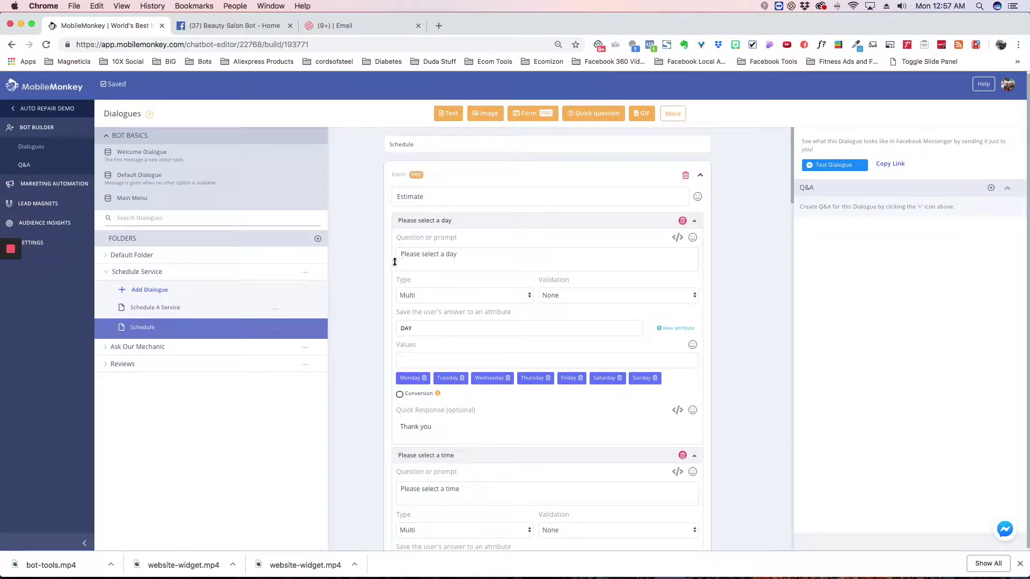
scroll(481, 259, down, 5)
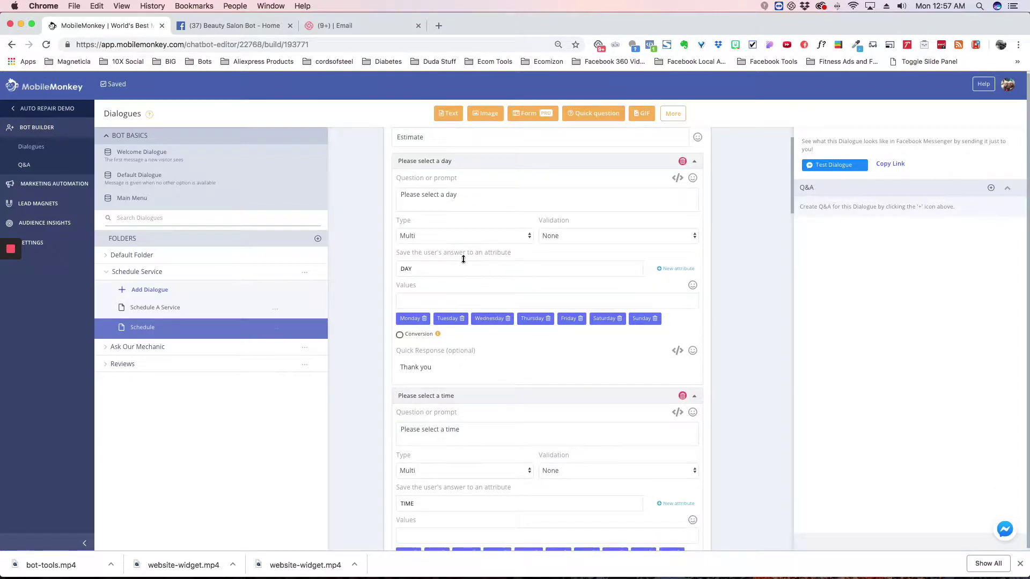
scroll(497, 254, down, 5)
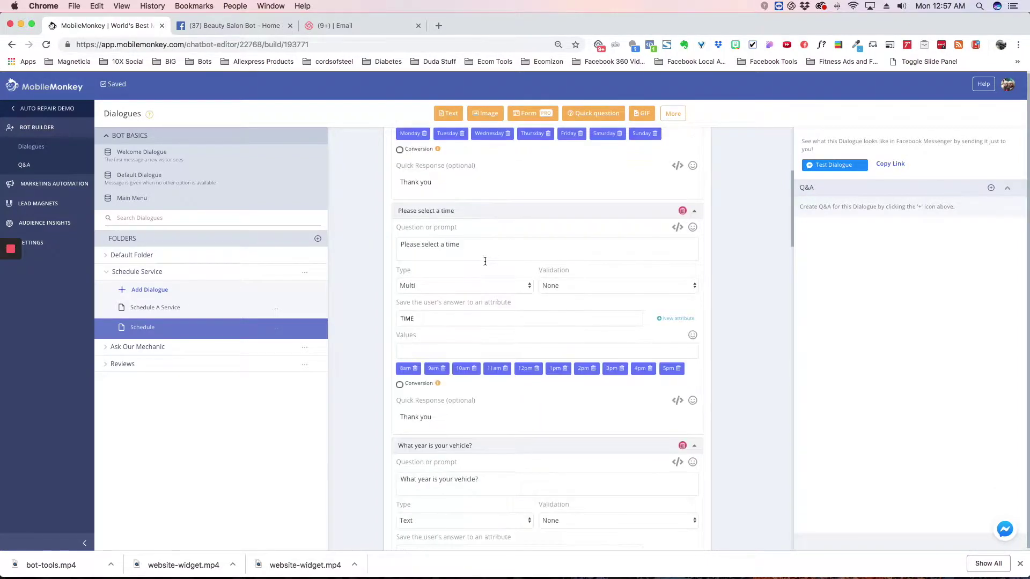
scroll(552, 152, down, 3)
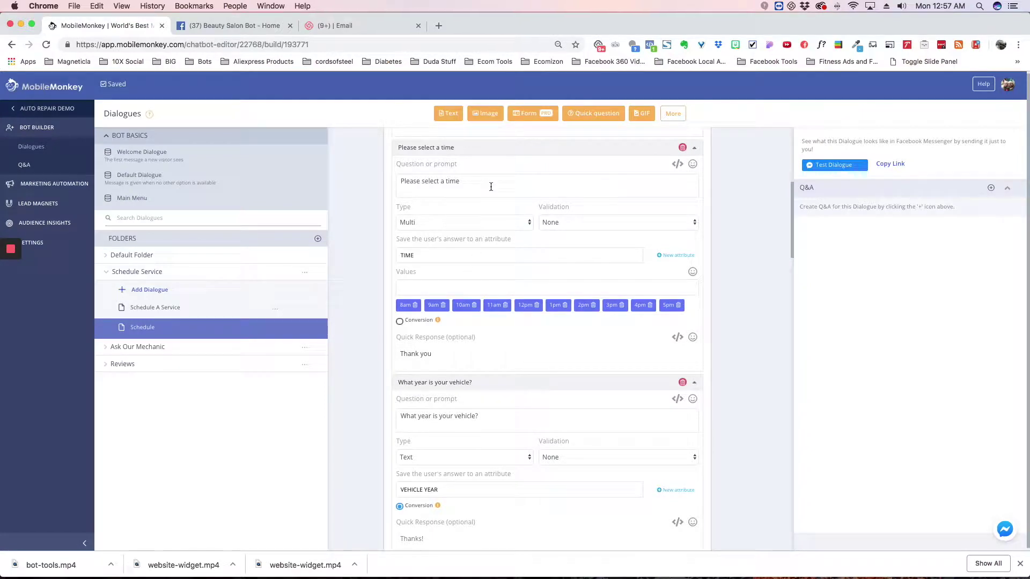
scroll(490, 194, down, 1)
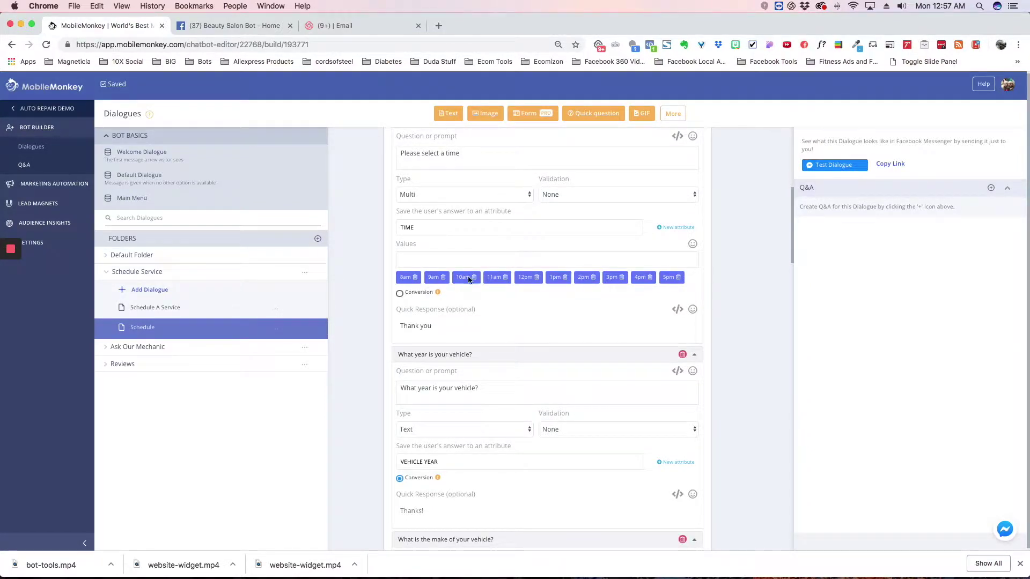
scroll(483, 278, down, 5)
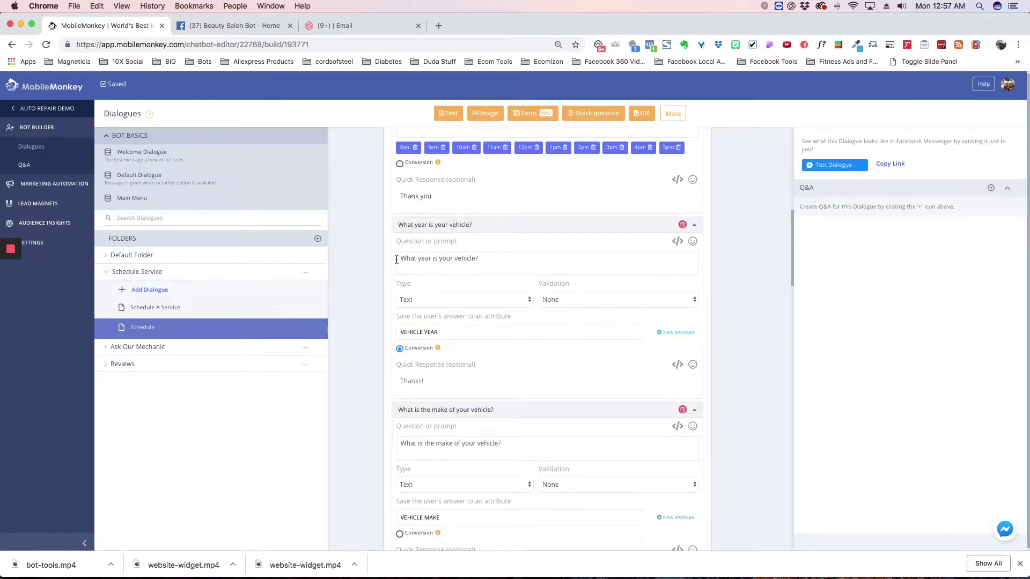
scroll(459, 268, down, 3)
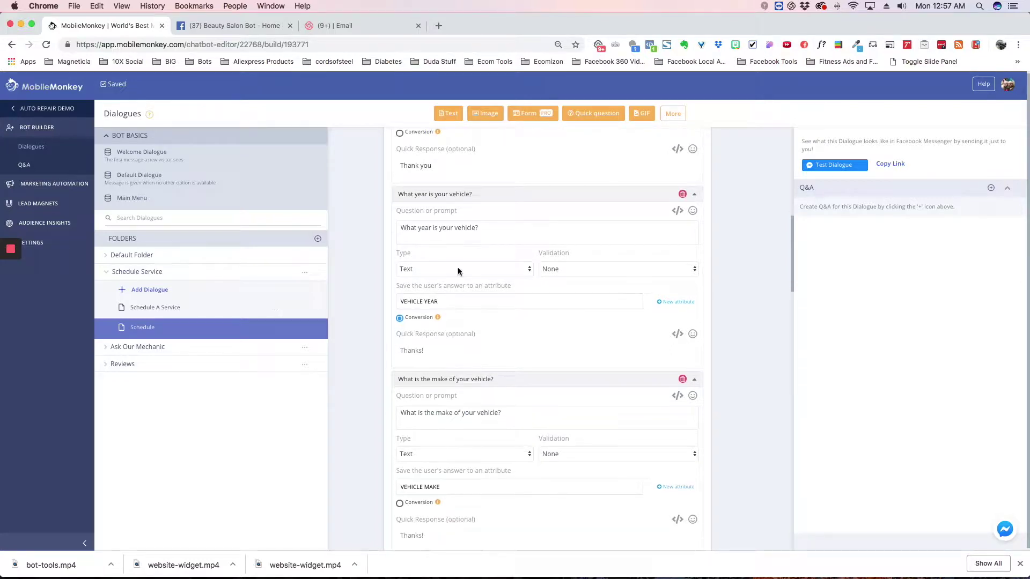
scroll(451, 267, down, 14)
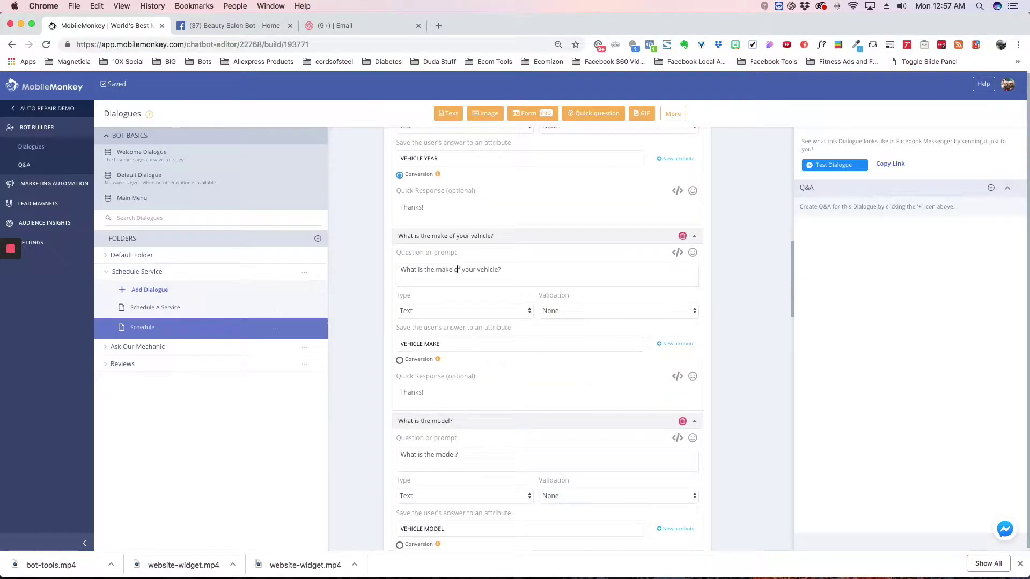
scroll(467, 271, down, 3)
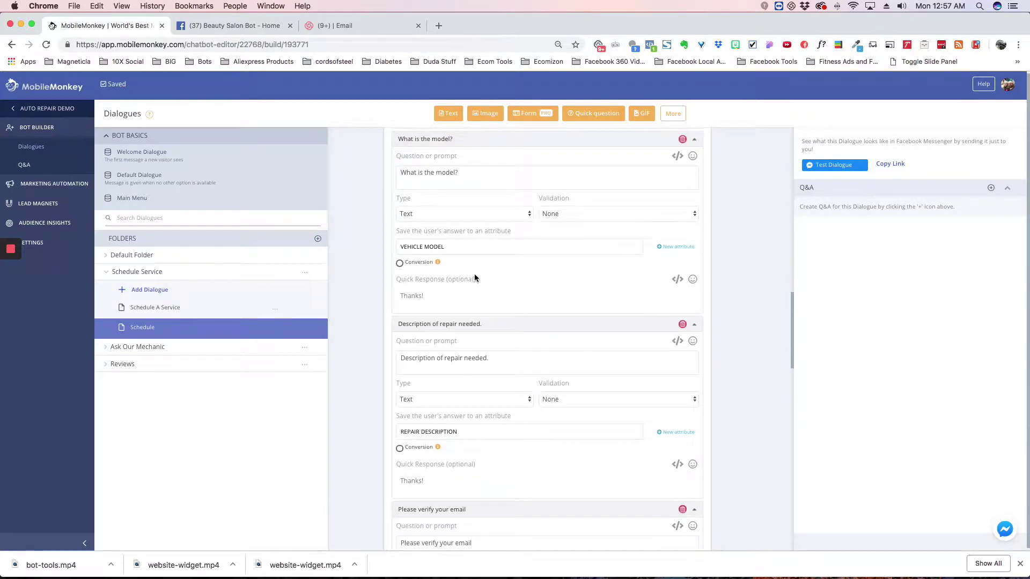
scroll(477, 300, down, 2)
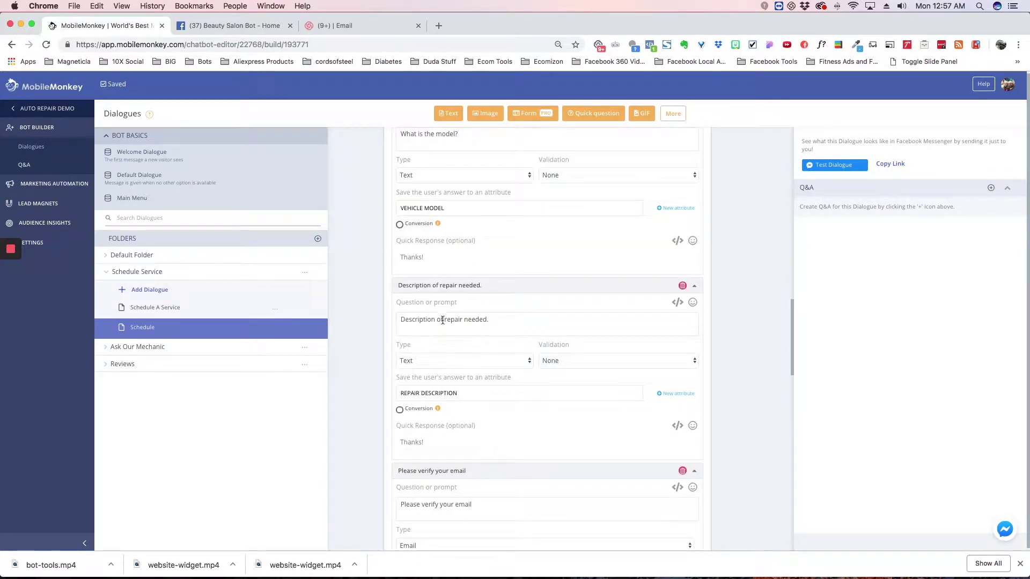
scroll(476, 315, down, 4)
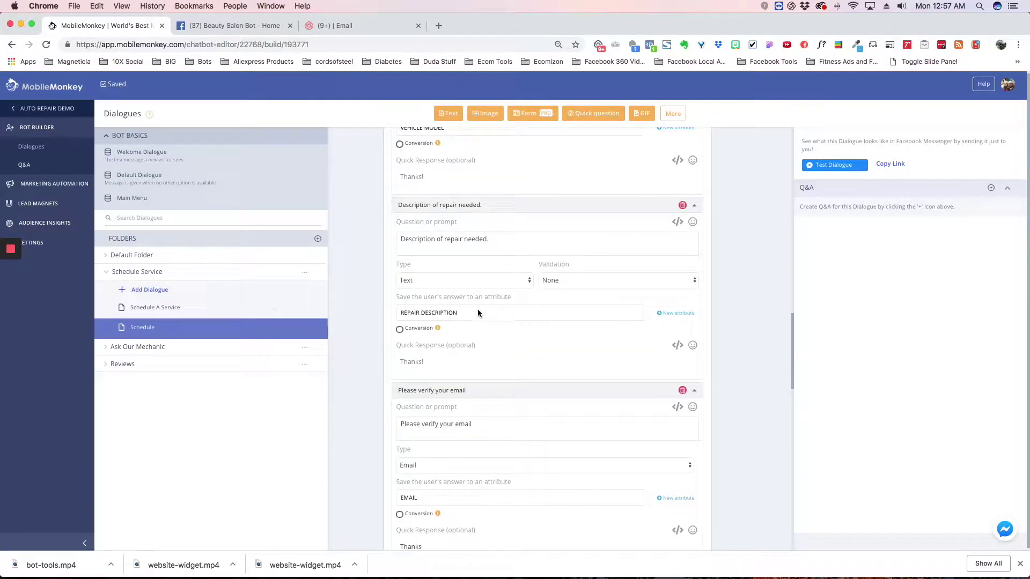
scroll(477, 316, down, 5)
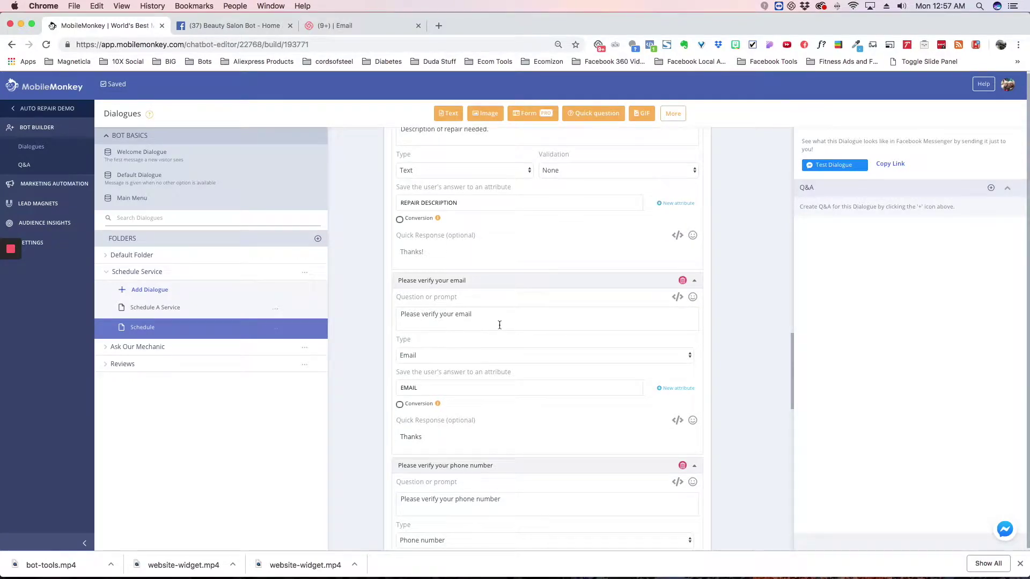
scroll(496, 326, down, 5)
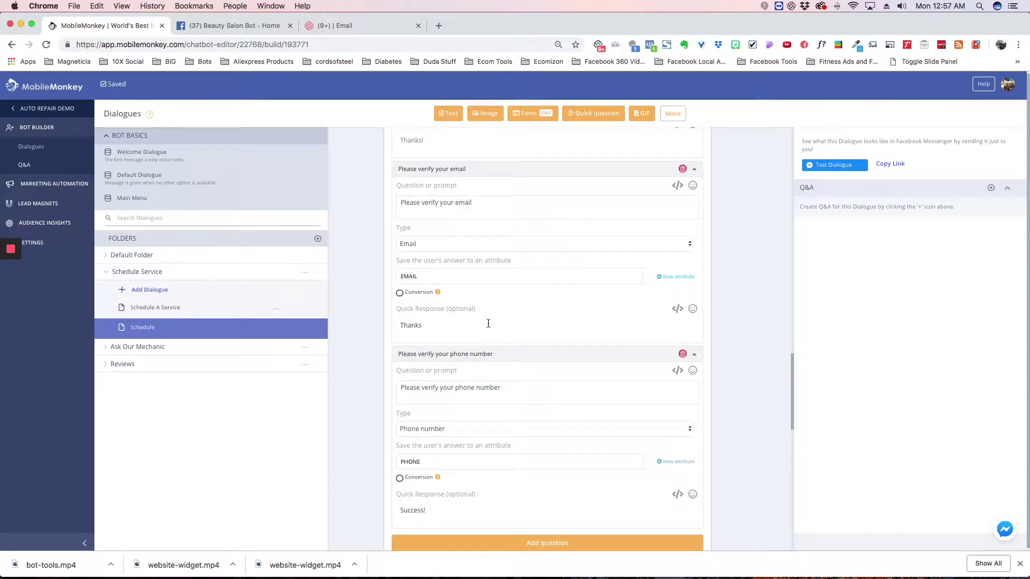
scroll(486, 322, up, 20)
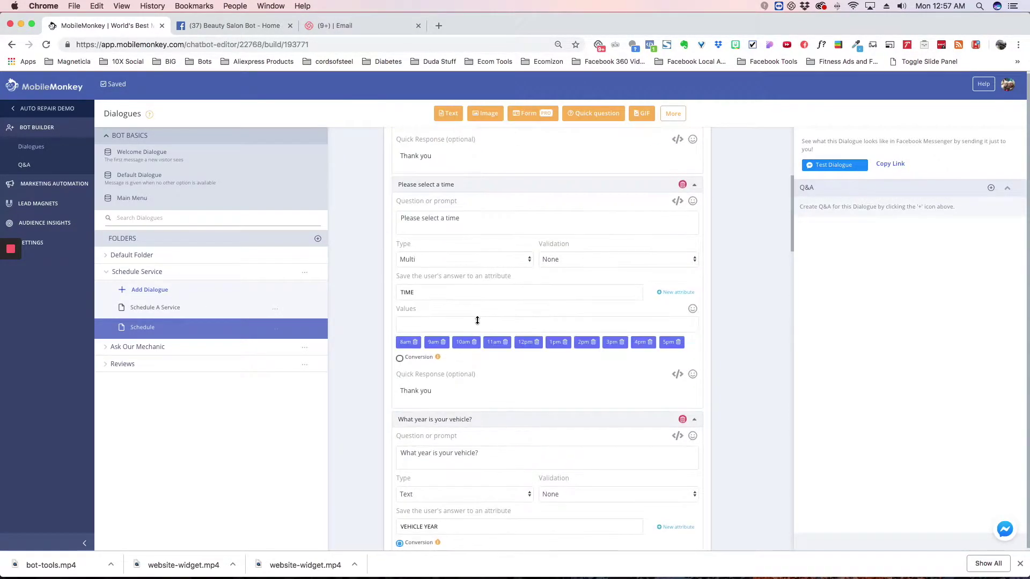
scroll(477, 320, up, 6)
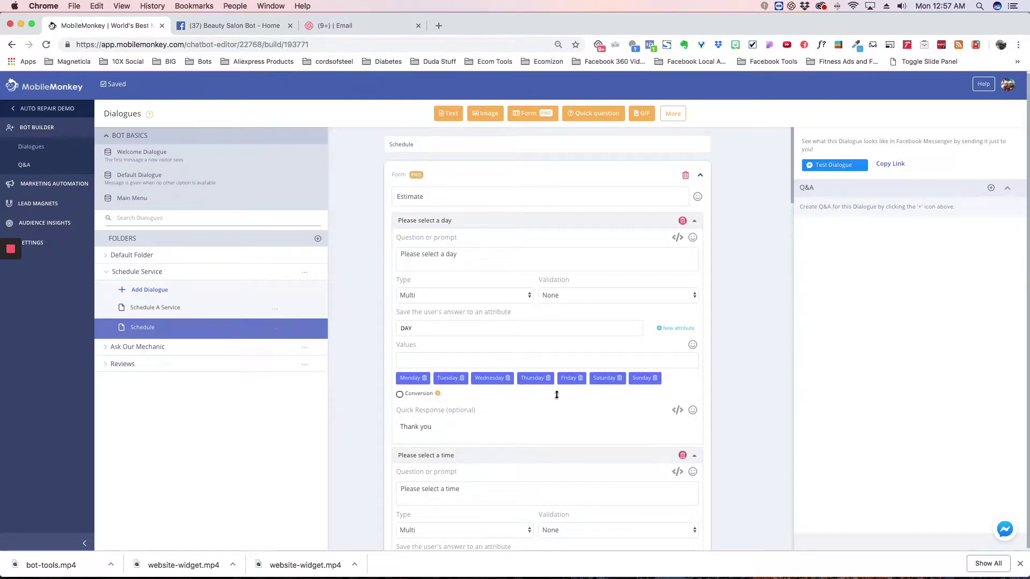
Step: Collapse the 'Please select a day' and 'Please select a time' questions and try reordering them
click(695, 221)
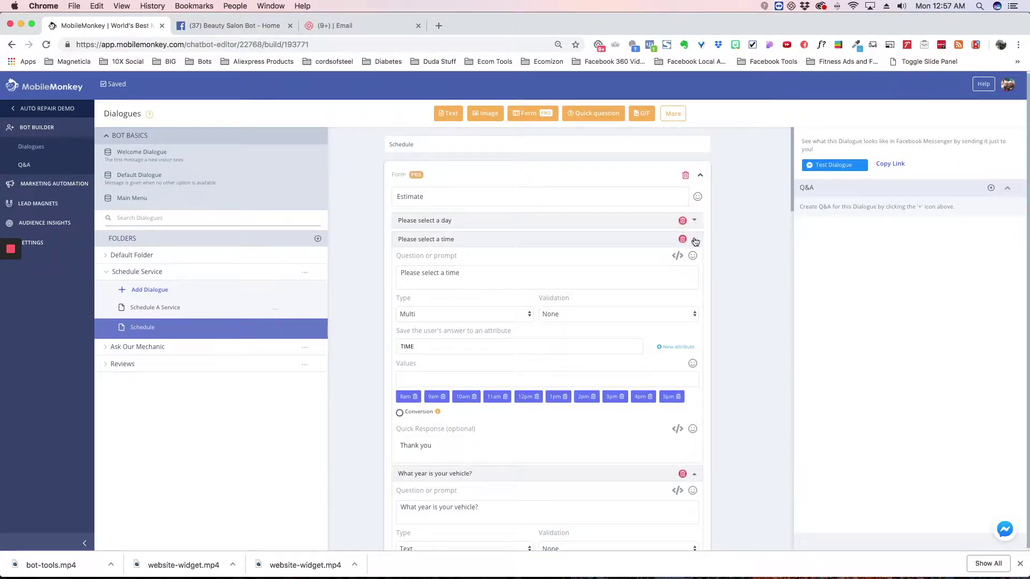
click(694, 239)
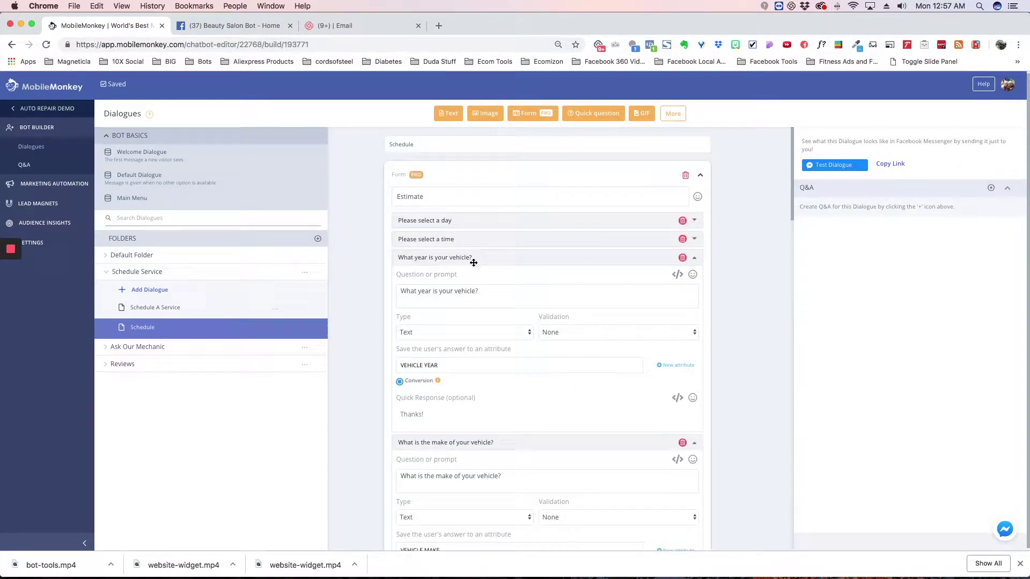
mouse_move(477, 239)
mouse_down()
mouse_move(474, 215)
mouse_move(471, 237)
mouse_up()
Step: Add a new blank question after the phone-verification question at the form's end
scroll(560, 295, down, 3)
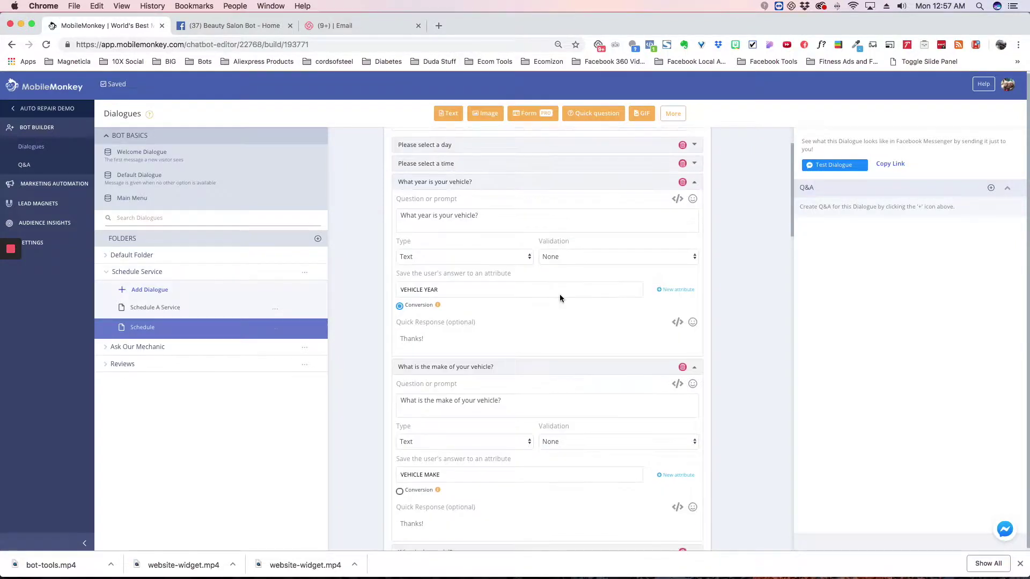
scroll(510, 288, down, 2)
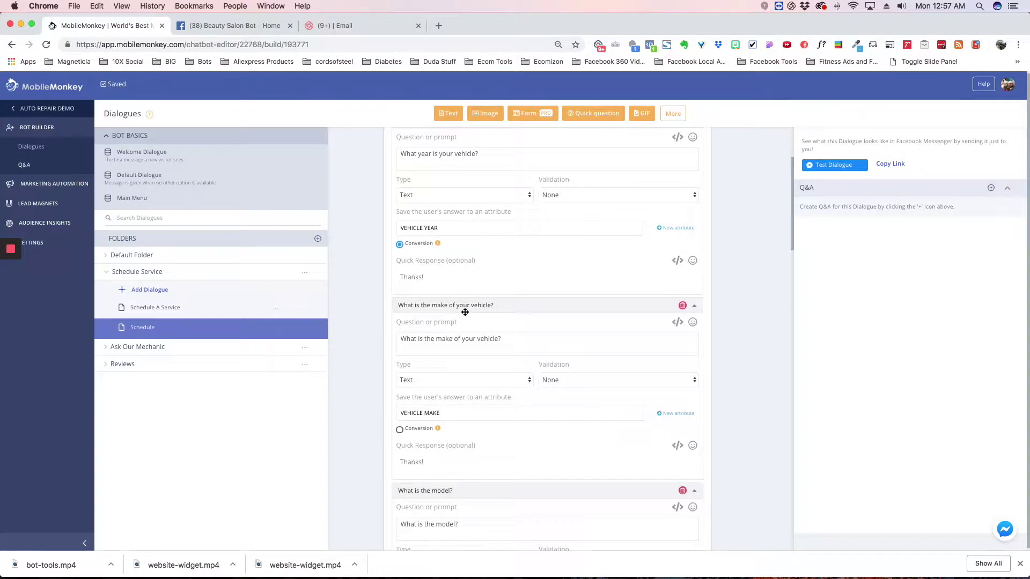
scroll(490, 290, down, 15)
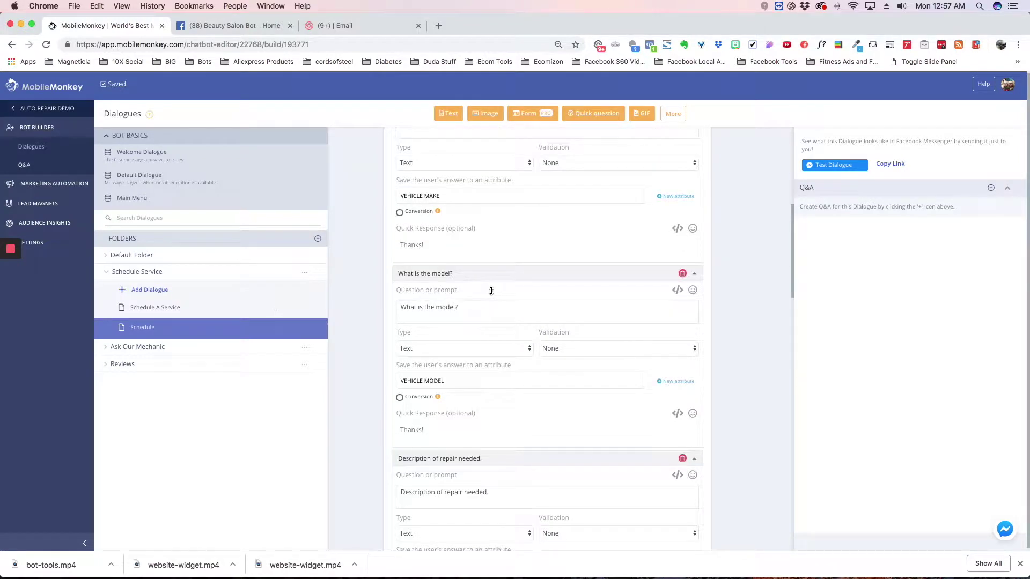
scroll(490, 290, down, 3)
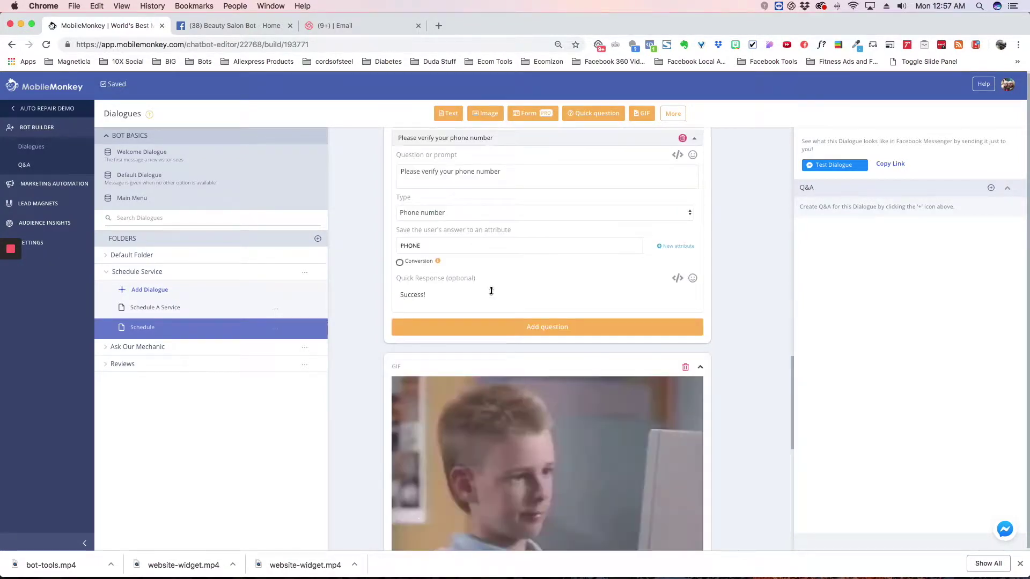
click(548, 332)
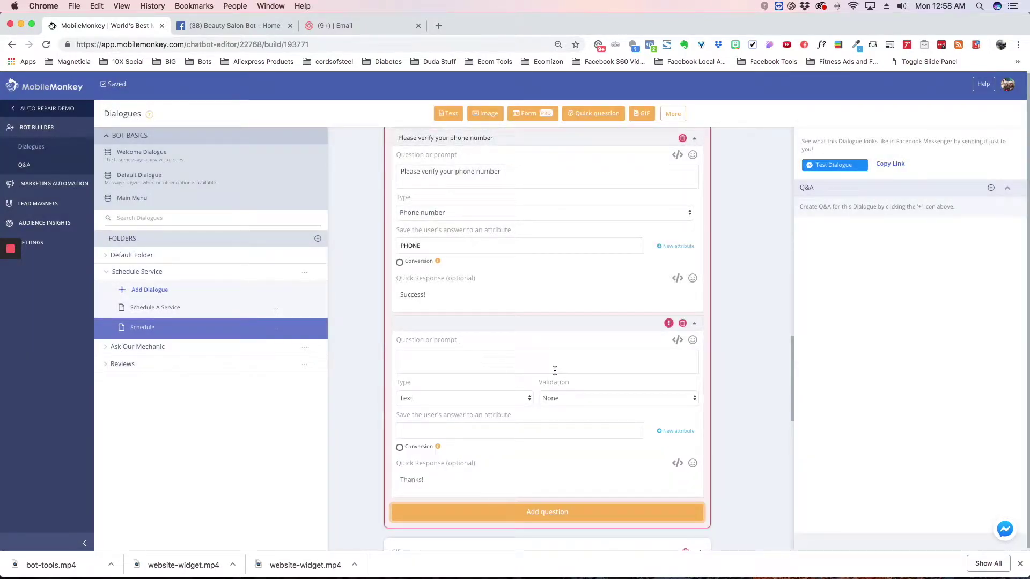
click(502, 399)
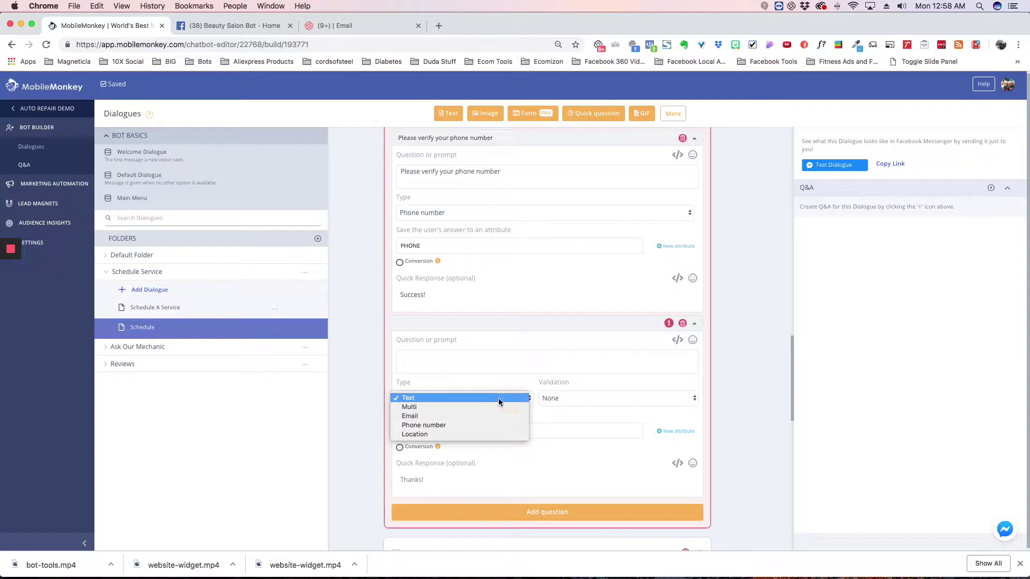
click(442, 407)
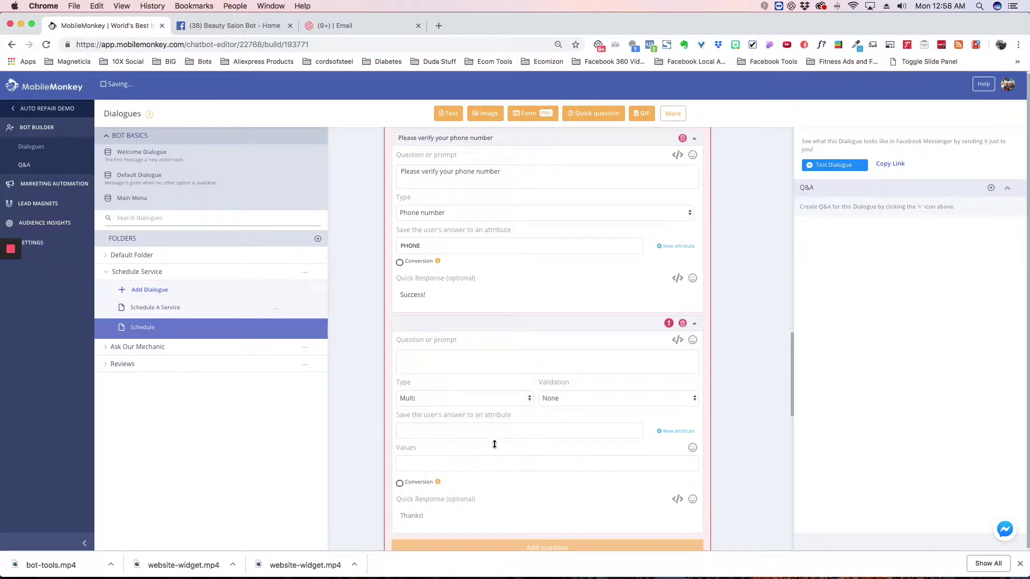
scroll(461, 361, up, 15)
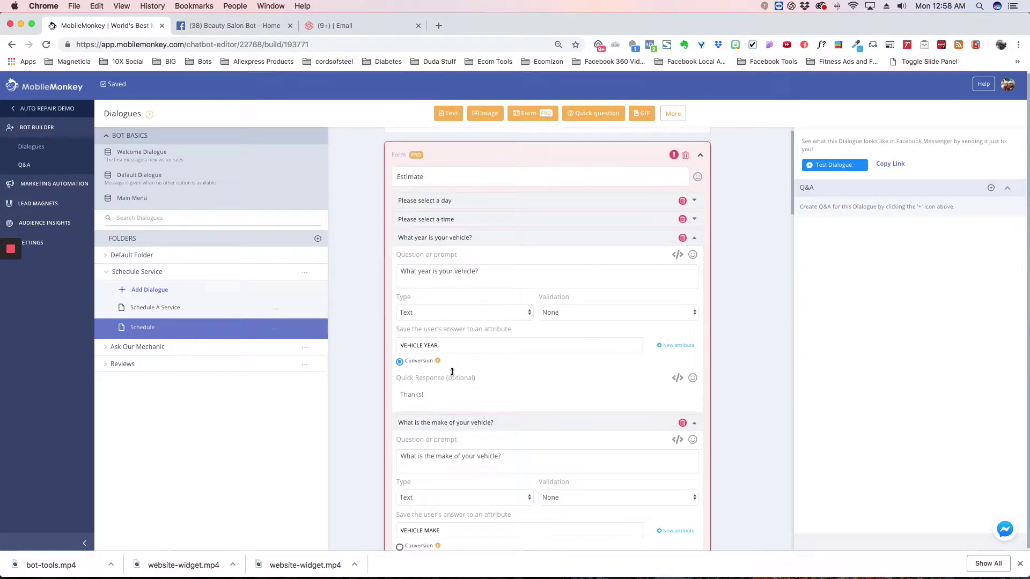
scroll(456, 369, up, 1)
click(480, 242)
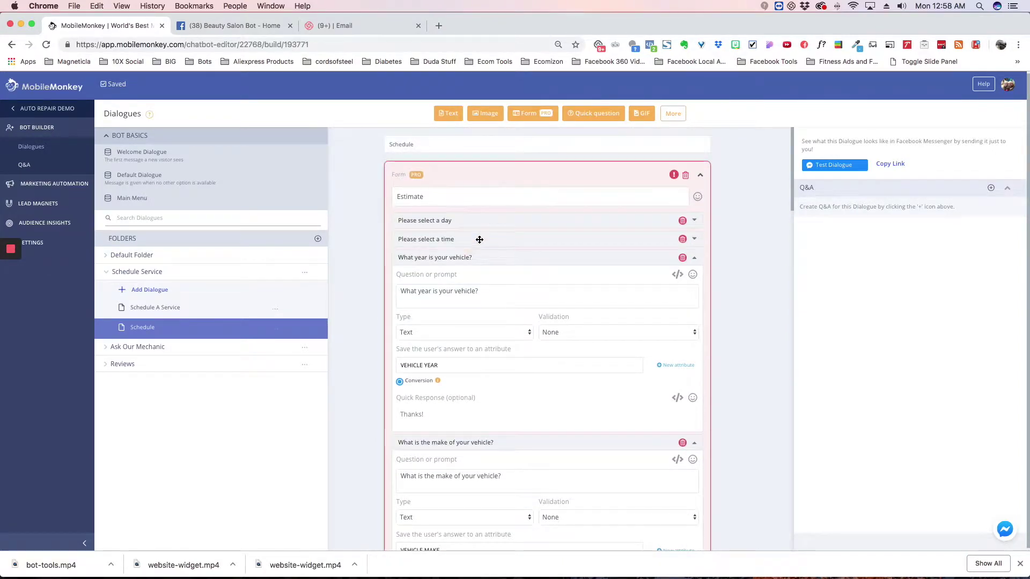
click(479, 239)
click(694, 240)
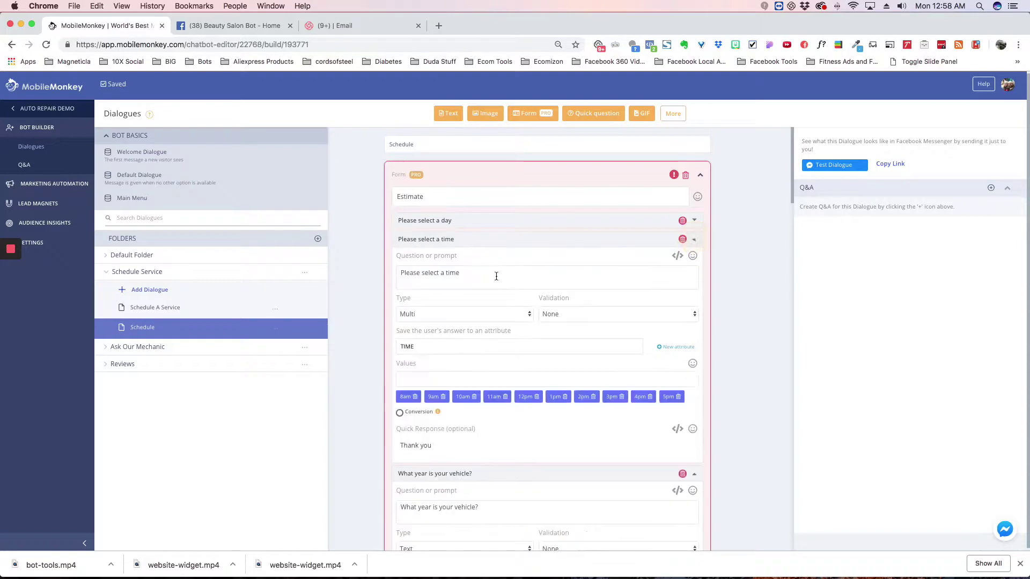
scroll(441, 437, down, 10)
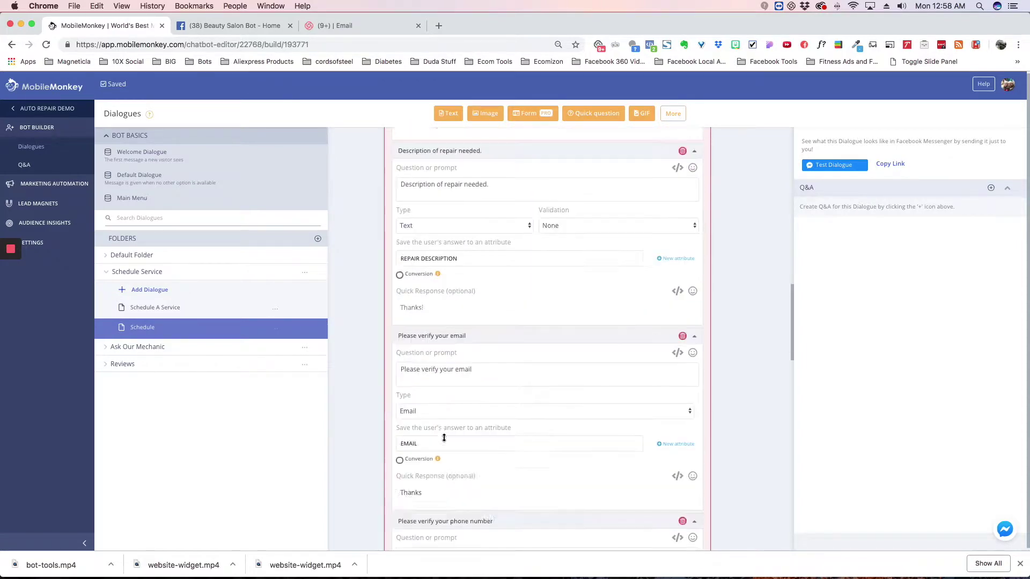
click(461, 302)
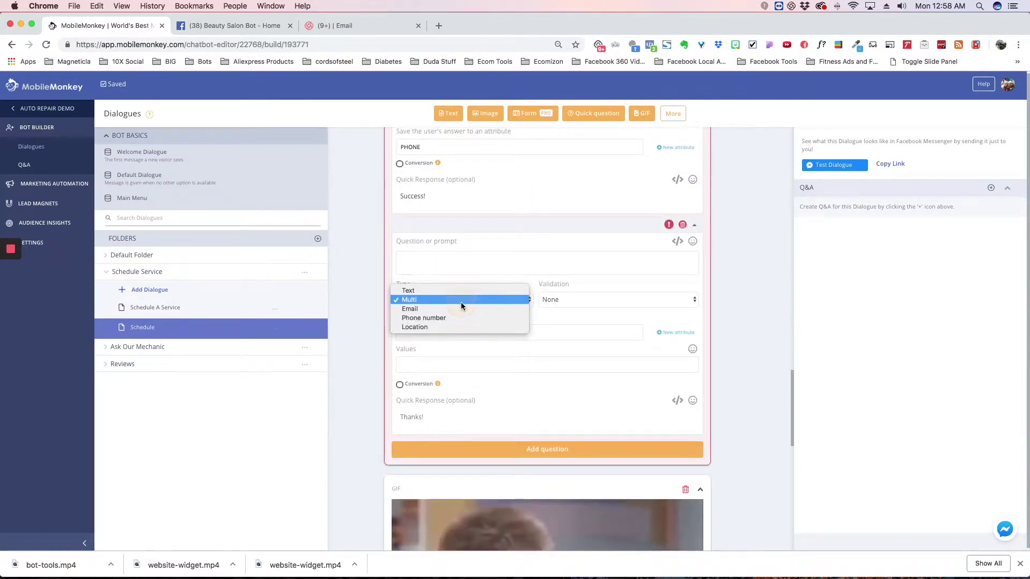
click(461, 309)
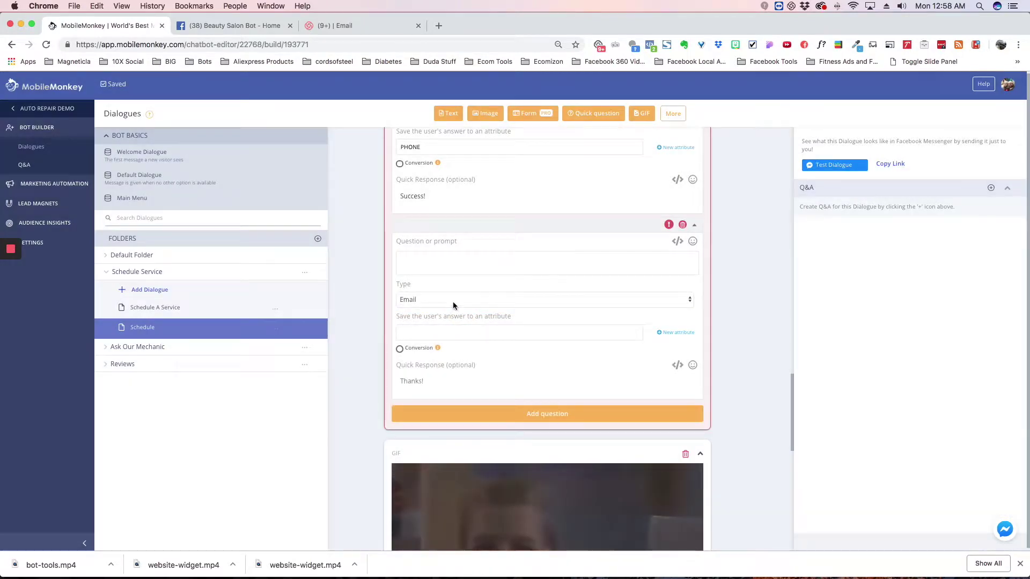
click(456, 299)
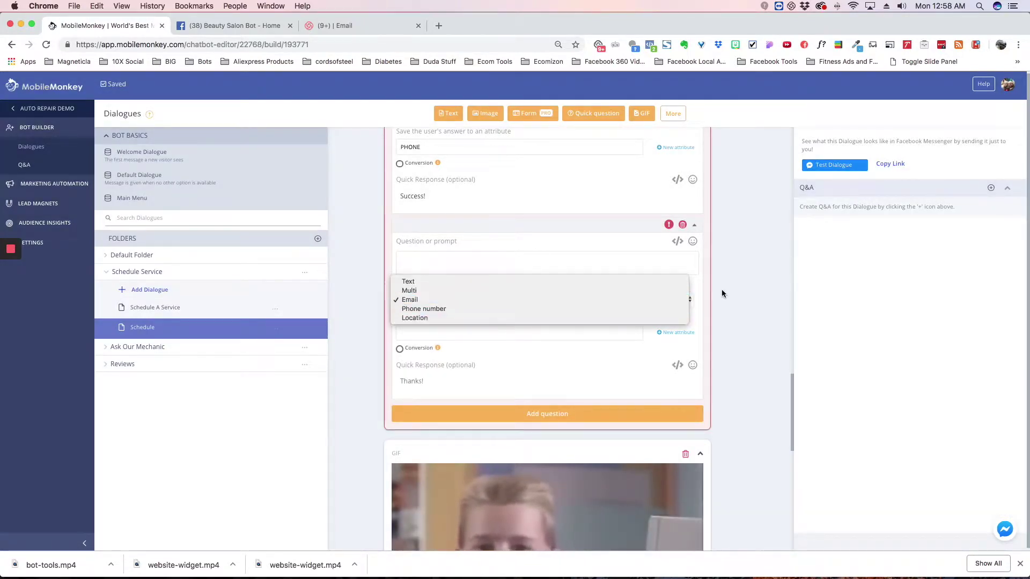
click(703, 289)
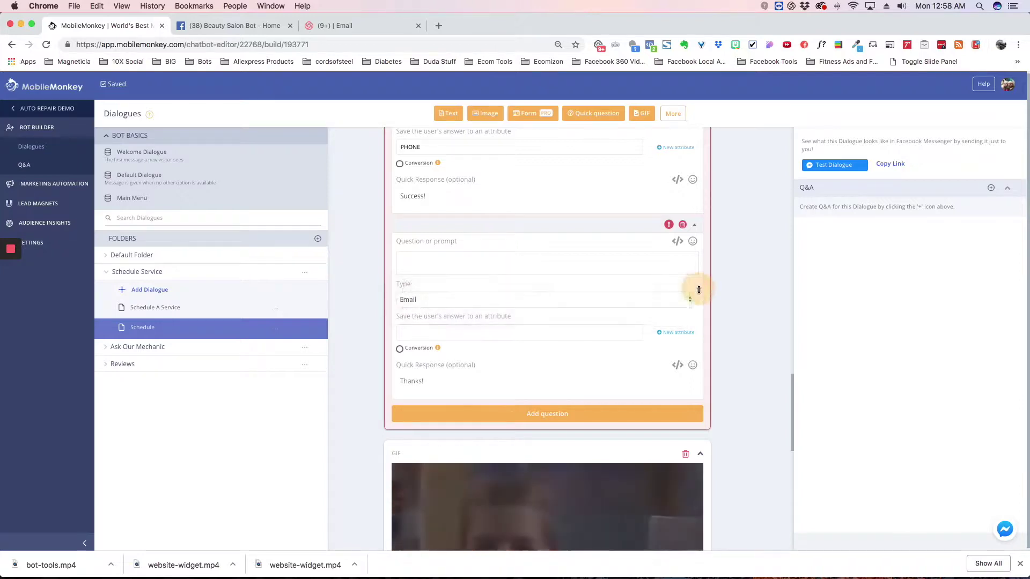
click(449, 301)
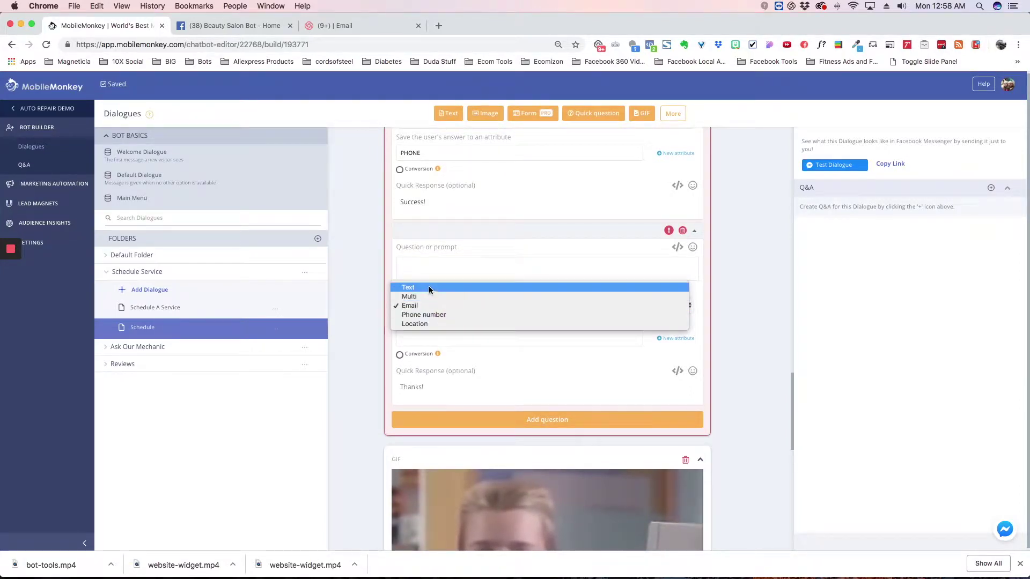
click(429, 288)
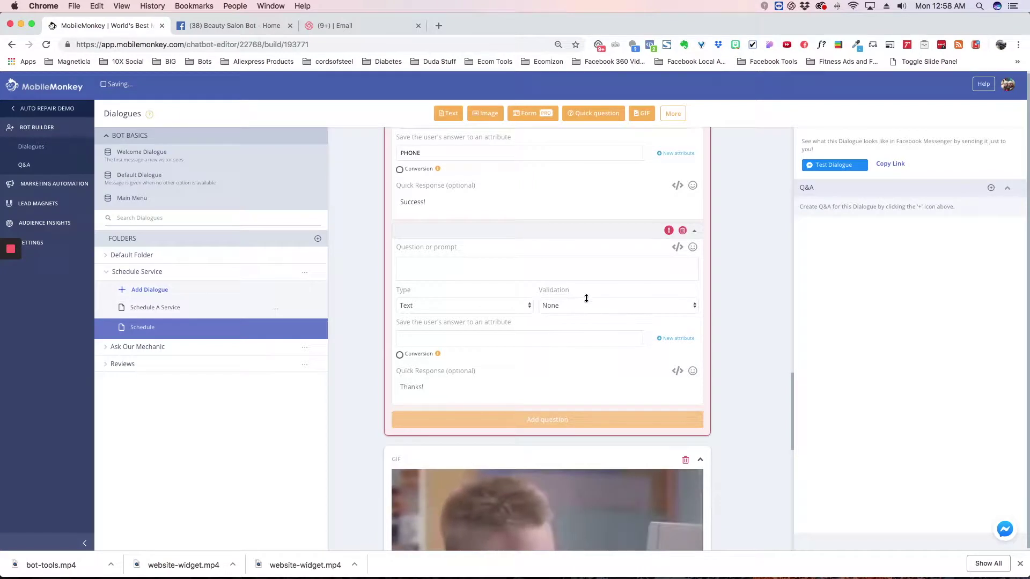
click(619, 304)
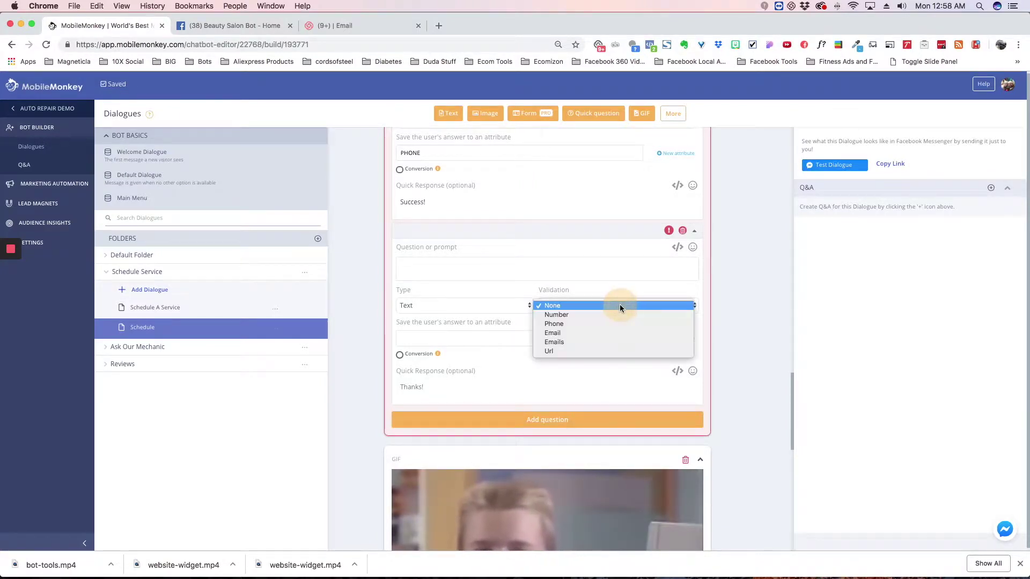
click(593, 333)
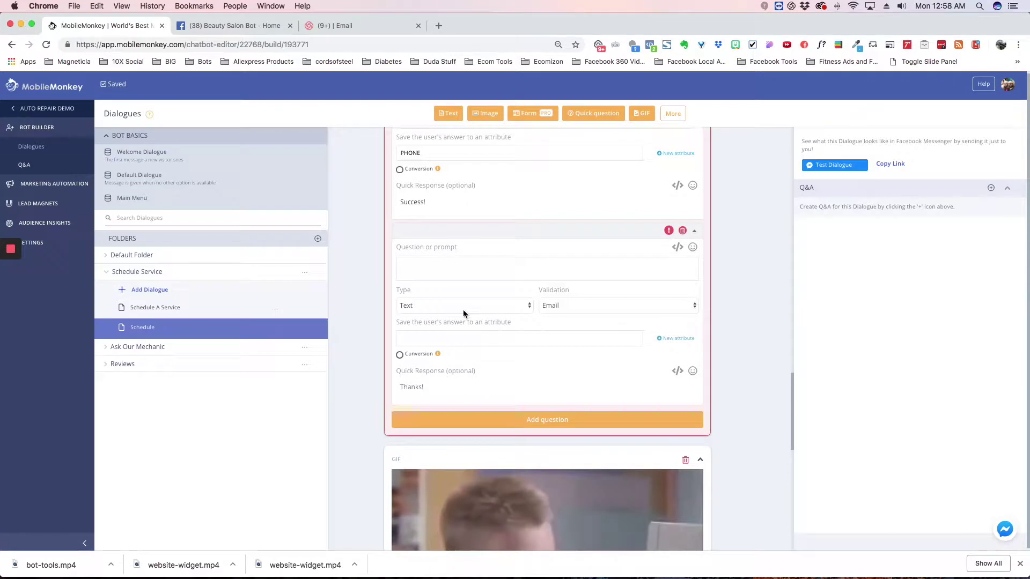
click(624, 304)
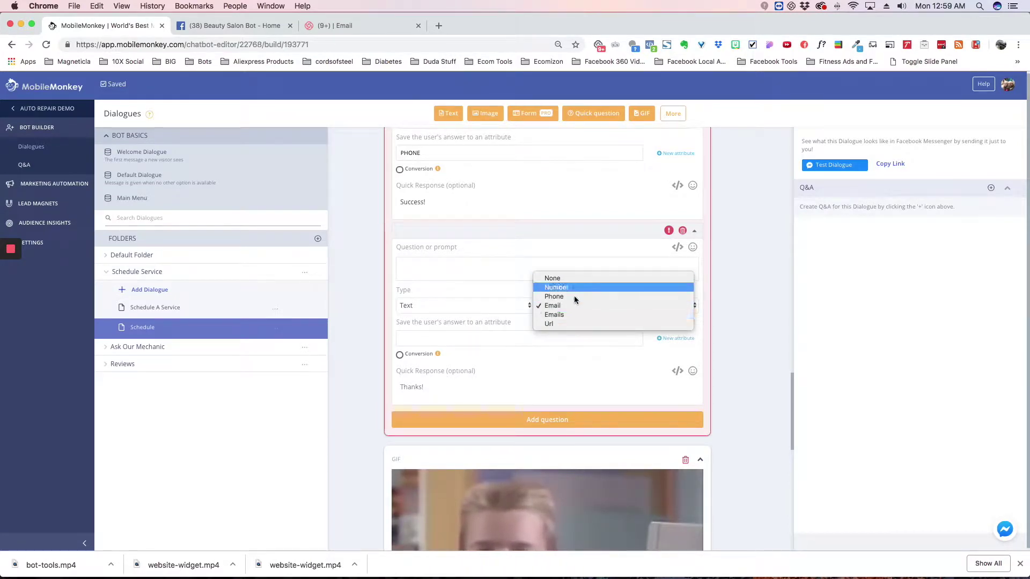
click(575, 277)
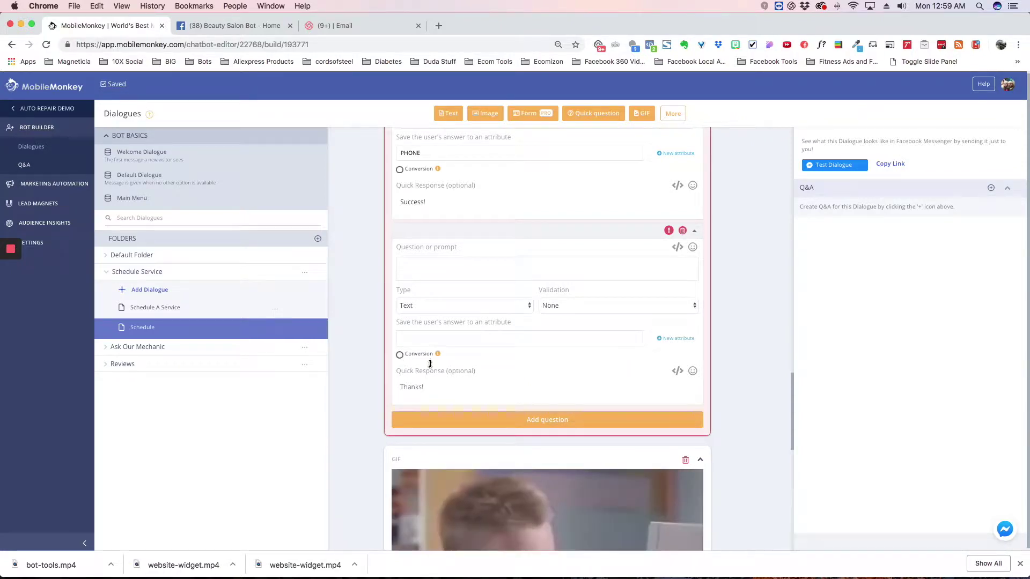
scroll(492, 370, up, 4)
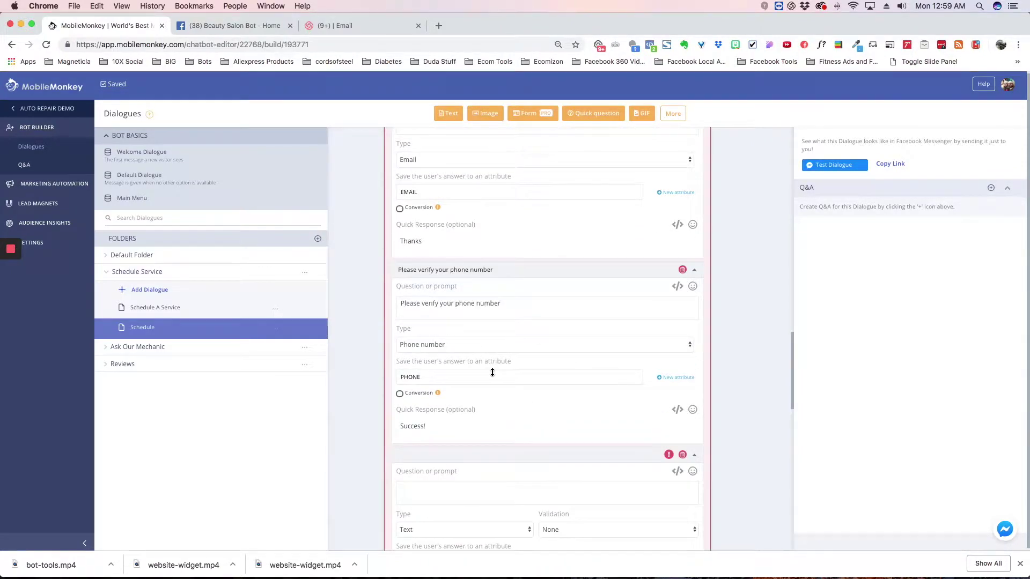
scroll(492, 370, up, 4)
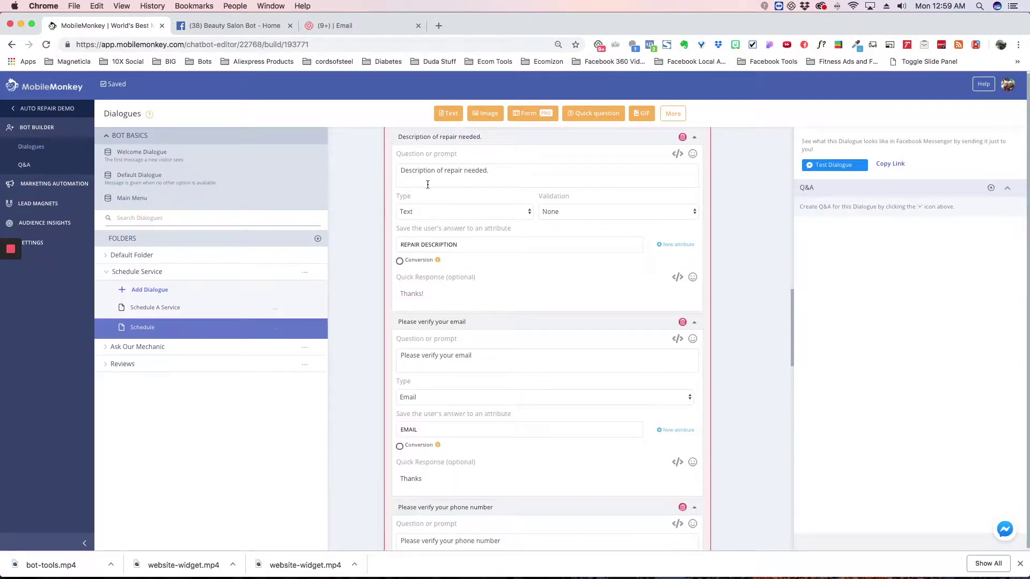
scroll(479, 301, down, 5)
scroll(477, 299, up, 1)
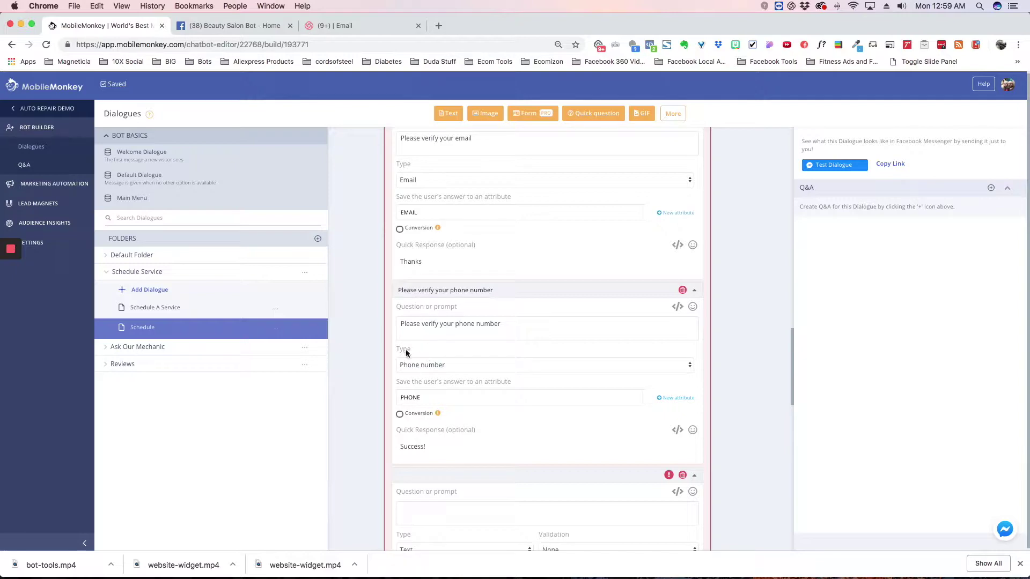
scroll(440, 290, up, 3)
scroll(445, 402, down, 9)
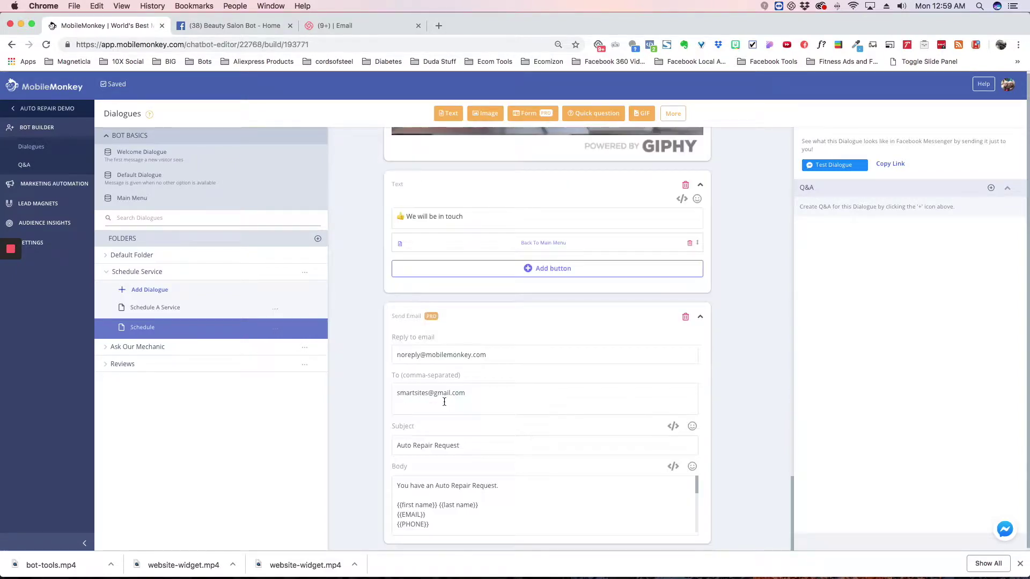
scroll(444, 402, up, 10)
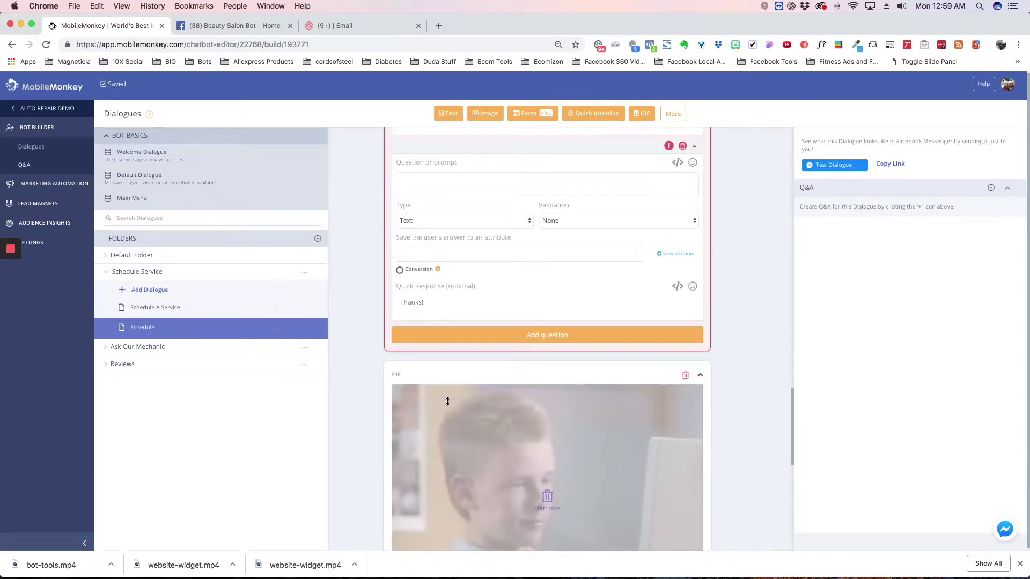
scroll(448, 401, up, 4)
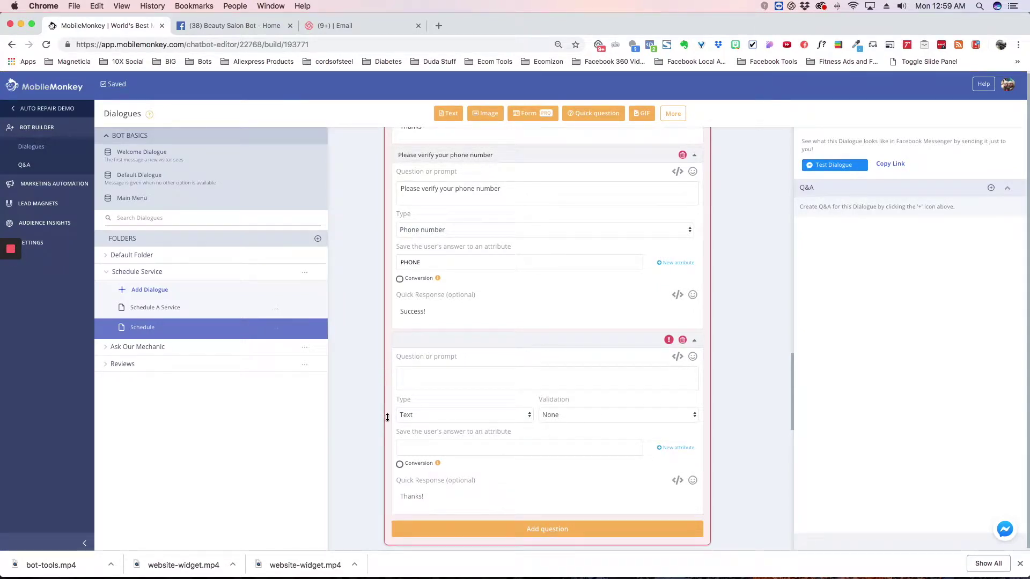
Step: Delete the empty Text question flagged with an error from the end of the form
mouse_move(668, 342)
click(682, 340)
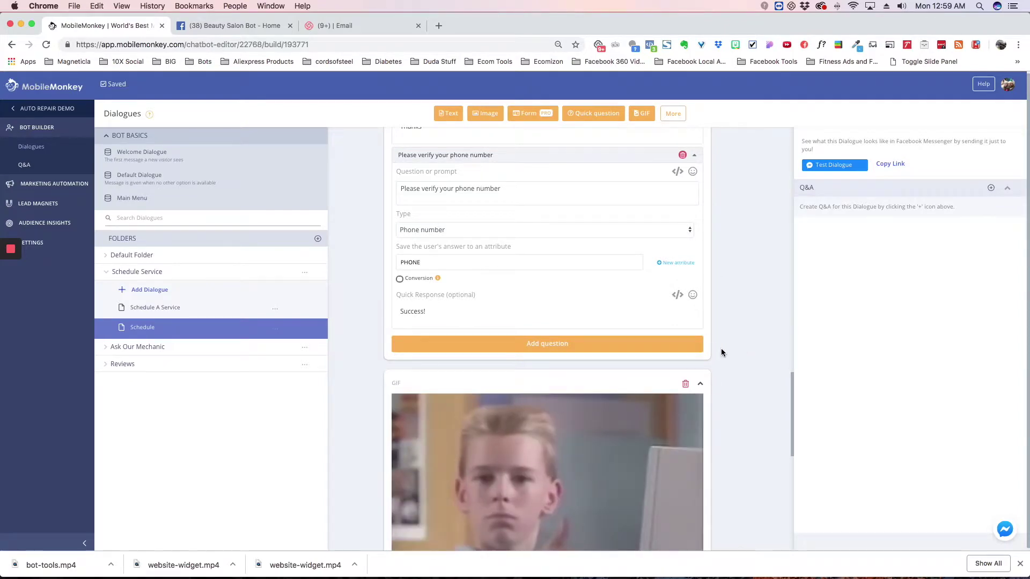
scroll(606, 329, up, 10)
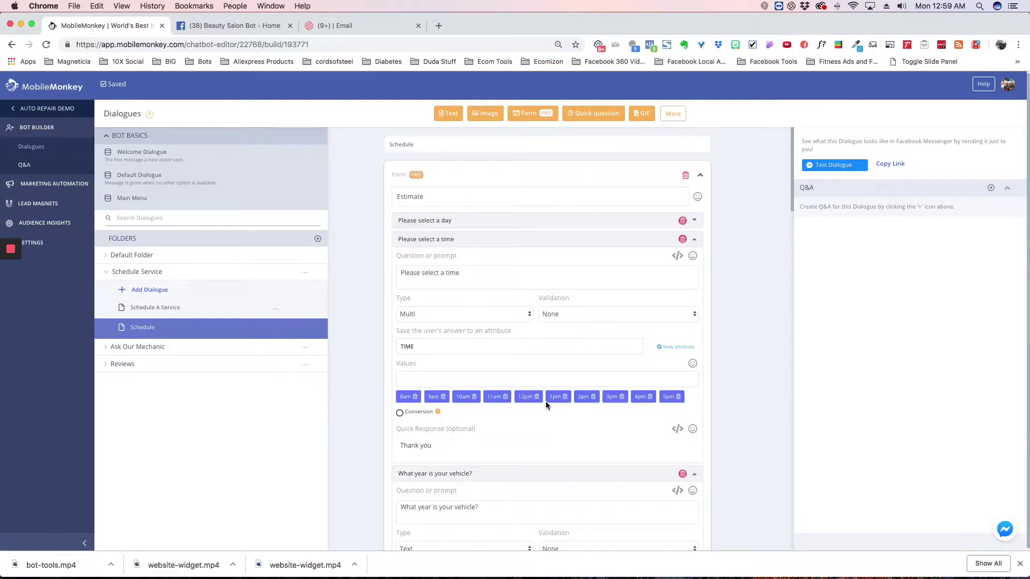
scroll(546, 401, down, 10)
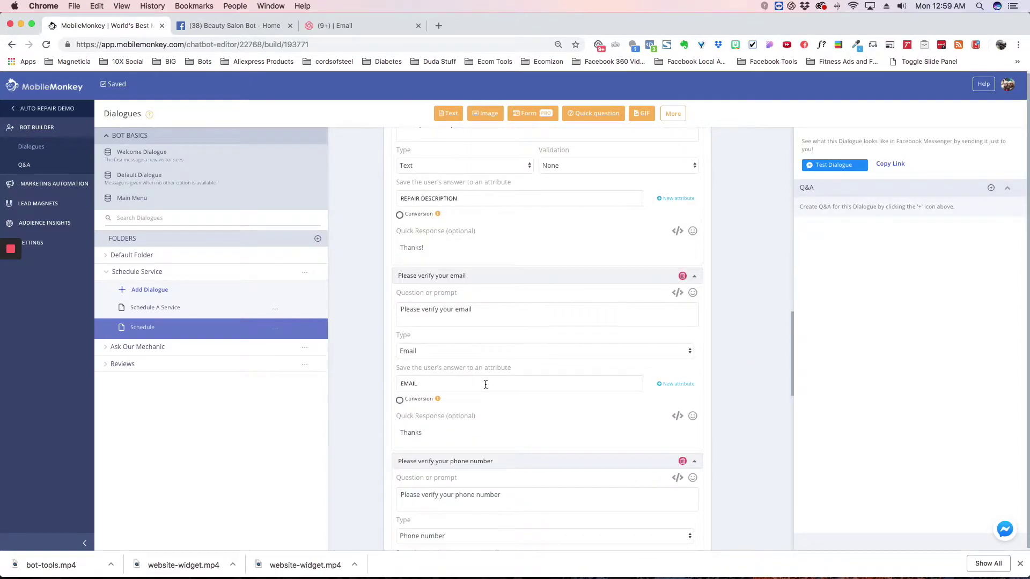
scroll(485, 385, down, 10)
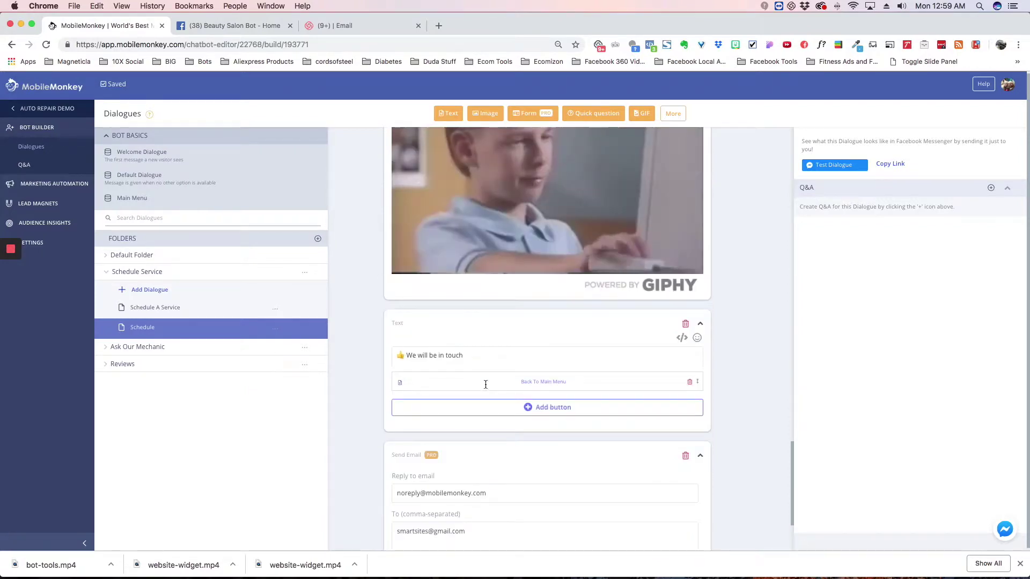
scroll(486, 384, down, 5)
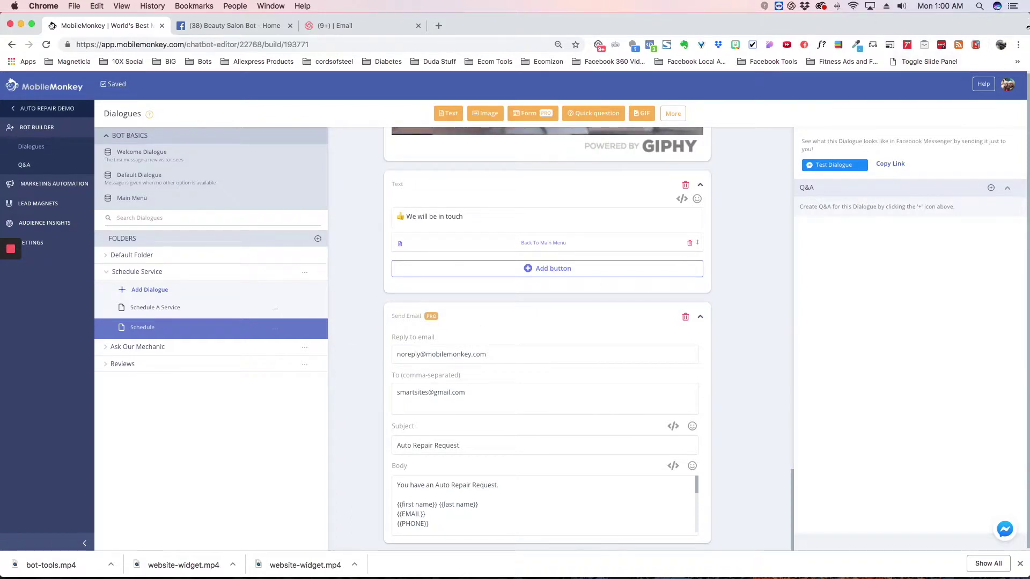
scroll(572, 445, down, 1)
scroll(572, 514, down, 3)
scroll(541, 483, up, 15)
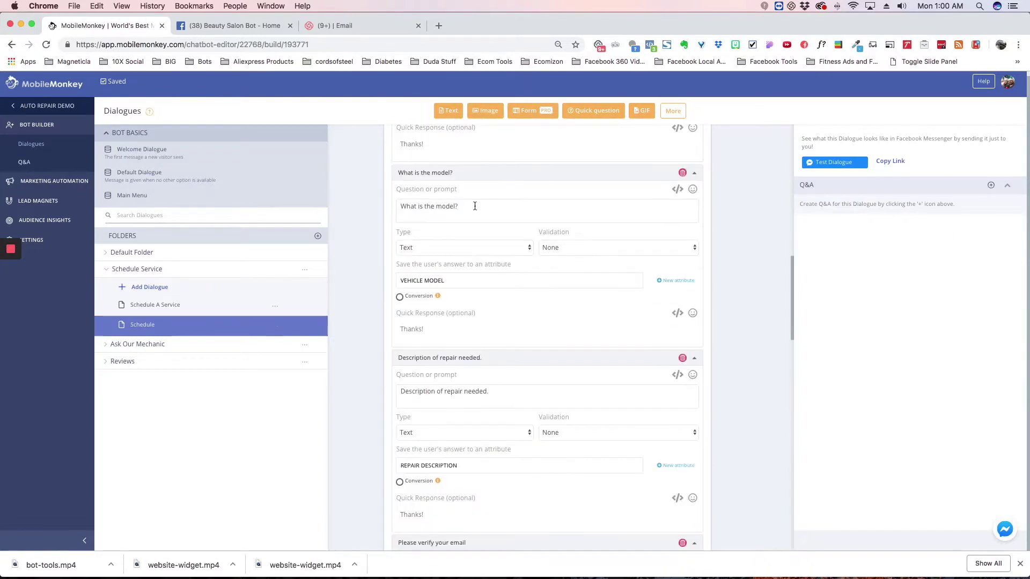
scroll(481, 293, up, 8)
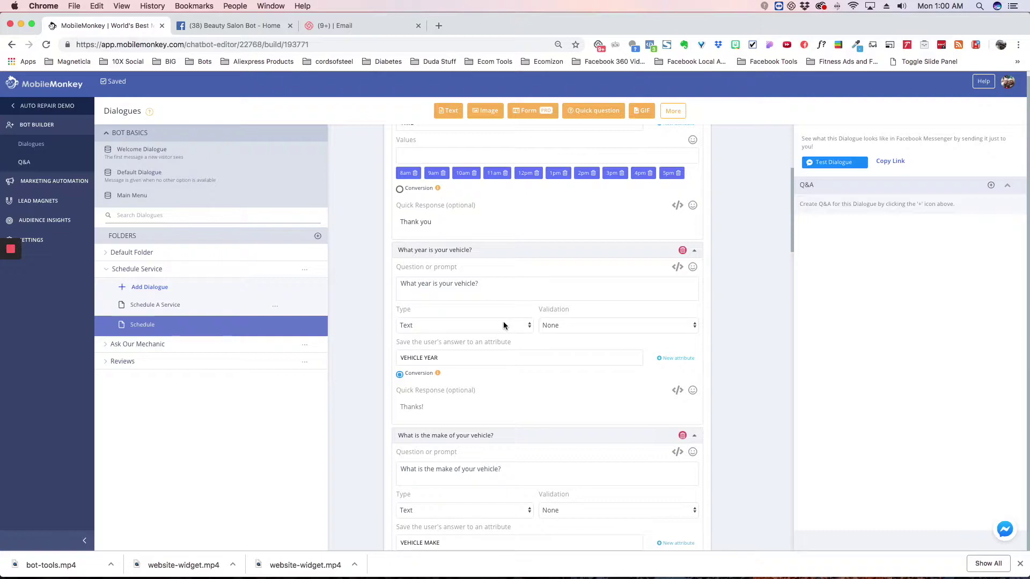
scroll(503, 325, up, 4)
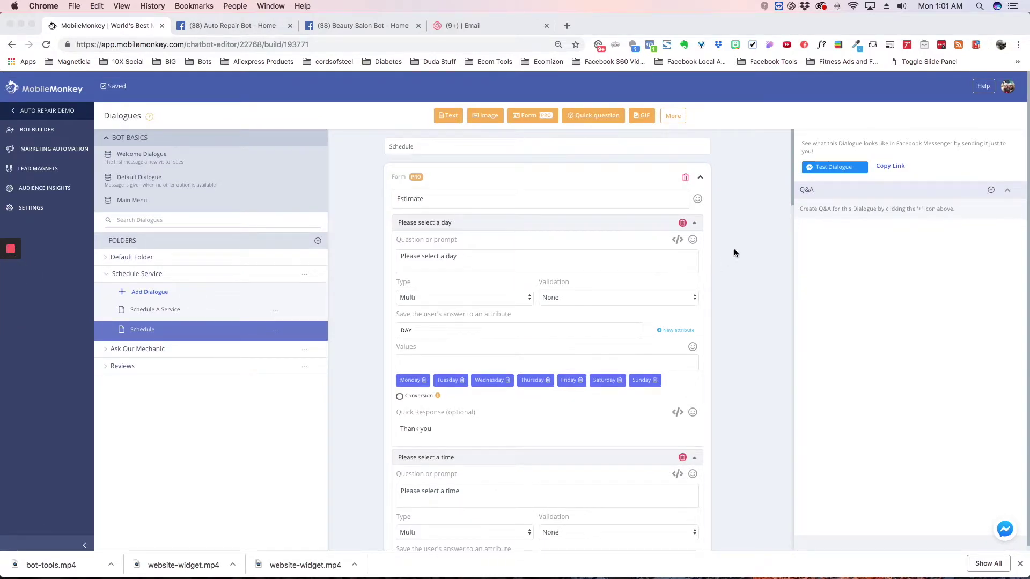
Step: Start a Messenger test of the dialogue and choose Monday at 10am
click(829, 169)
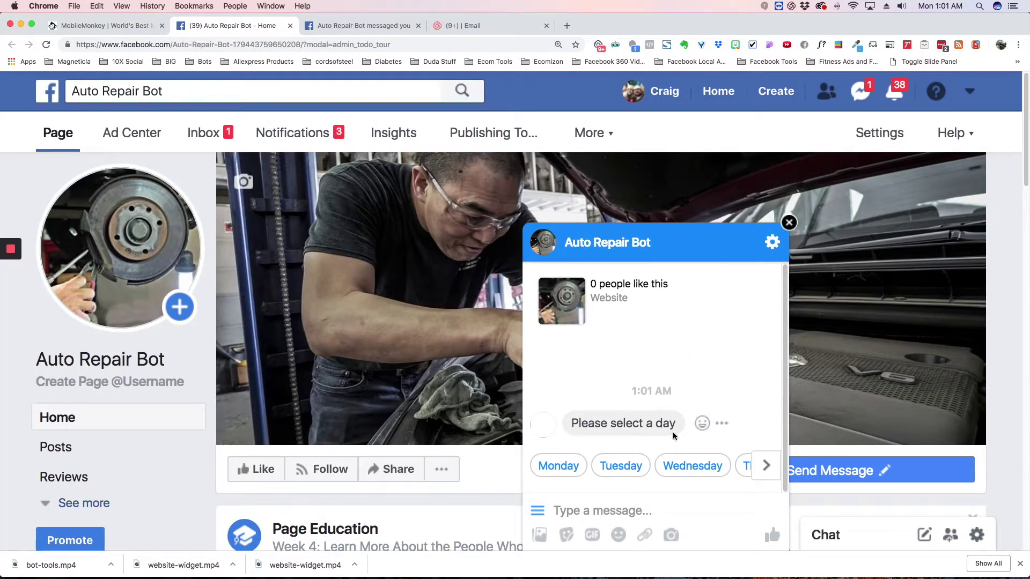
click(567, 466)
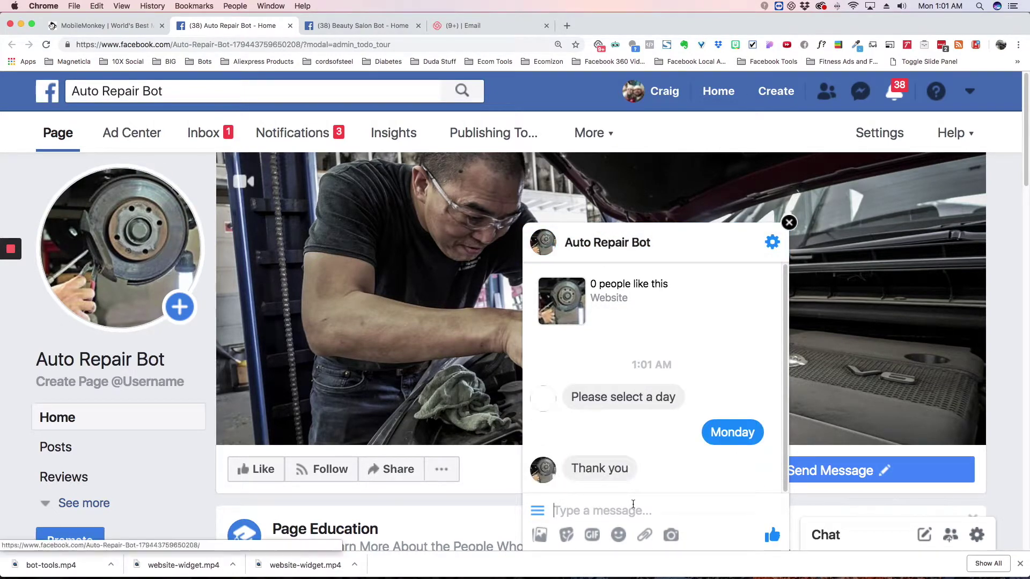
click(639, 472)
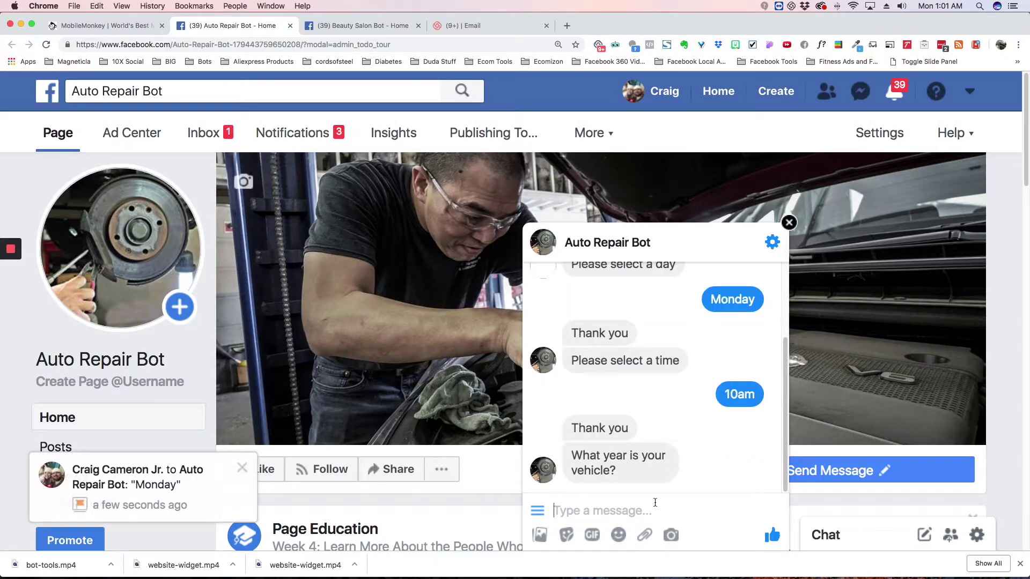
Step: Answer the vehicle questions with year 2011, make Dodge and model Viper
click(655, 503)
text(2011)
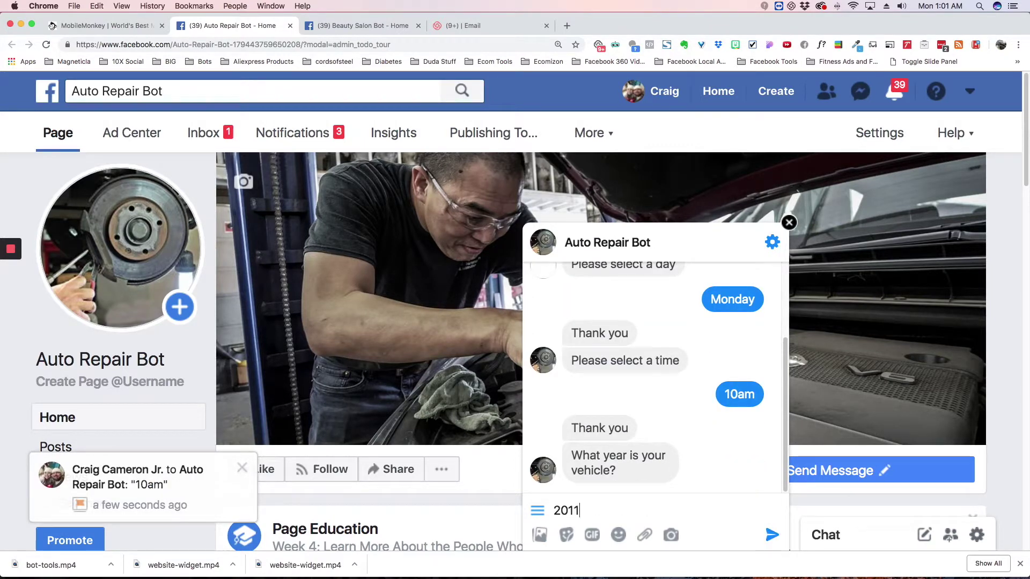
key(Return)
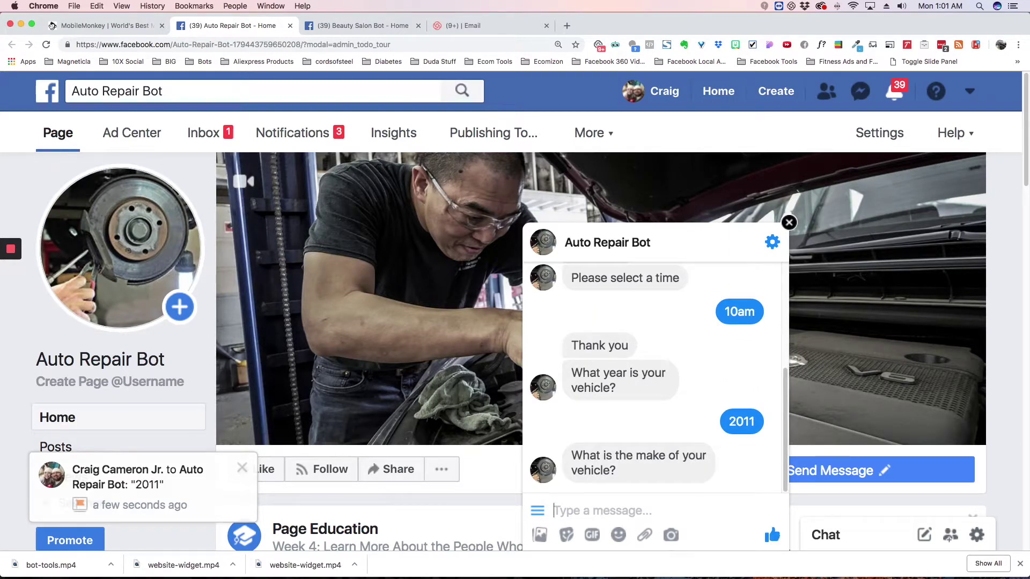
text(Dodge)
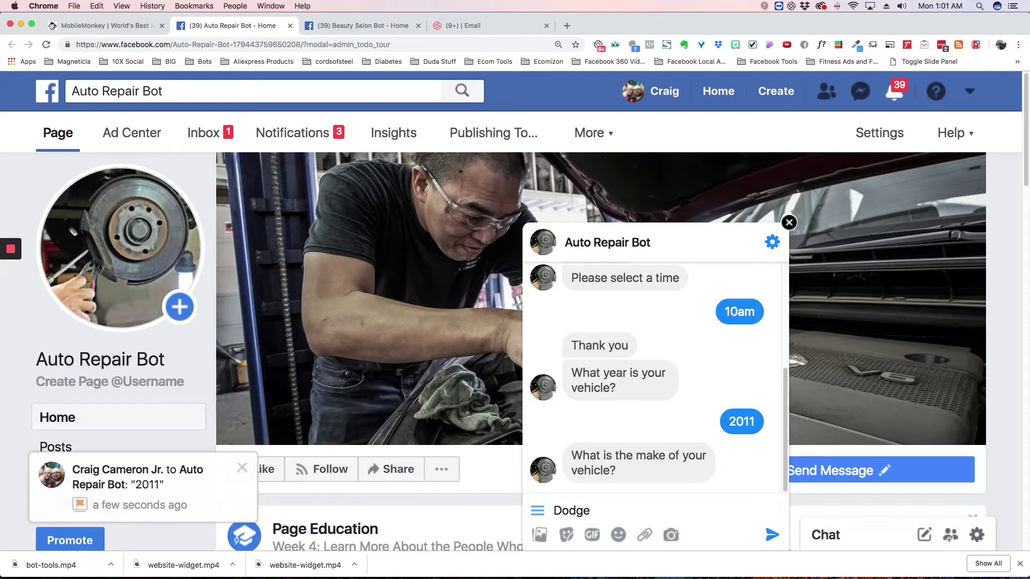
key(Return)
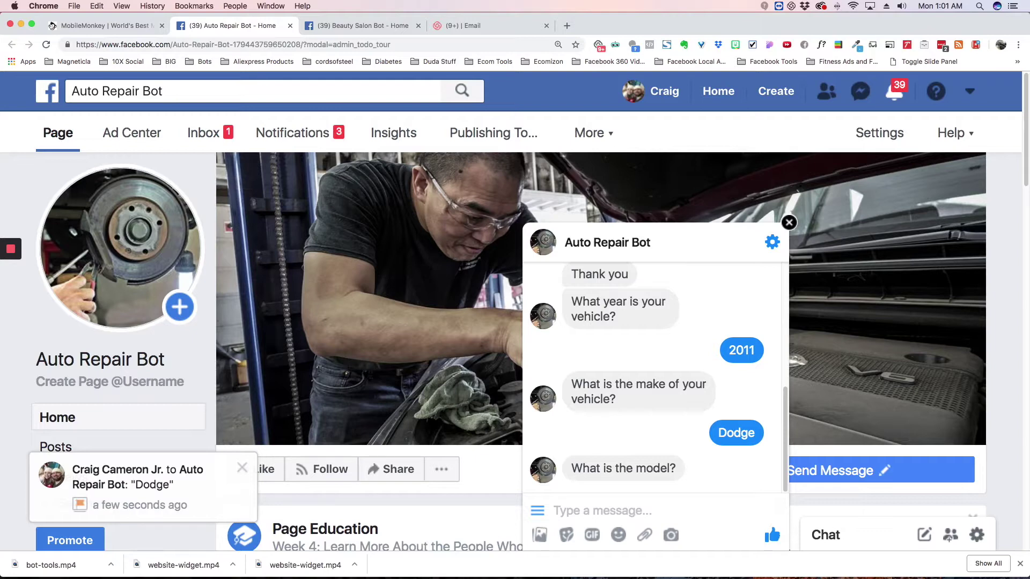
text(Ca)
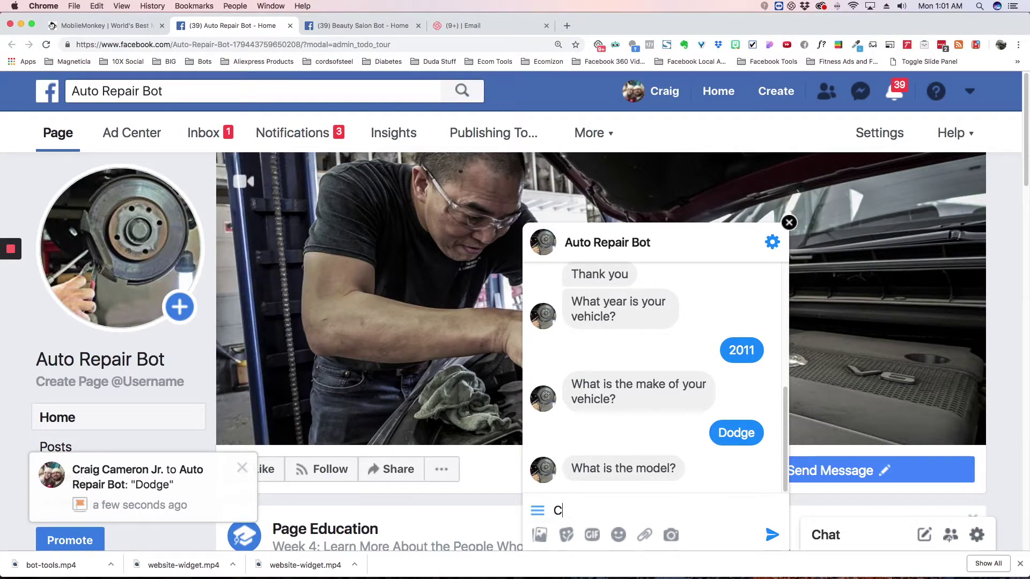
key(BackSpace)
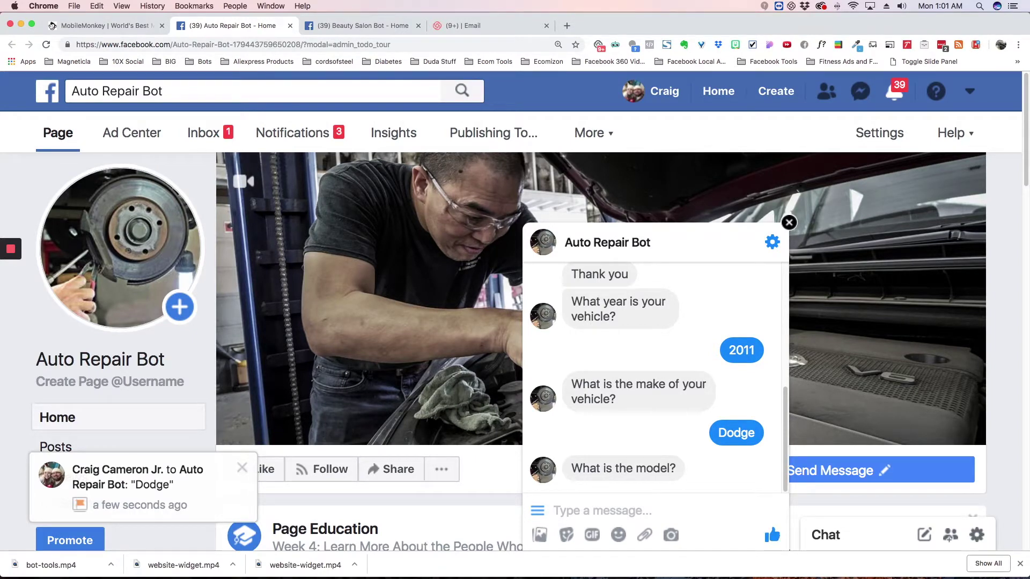
text(Viper)
key(Return)
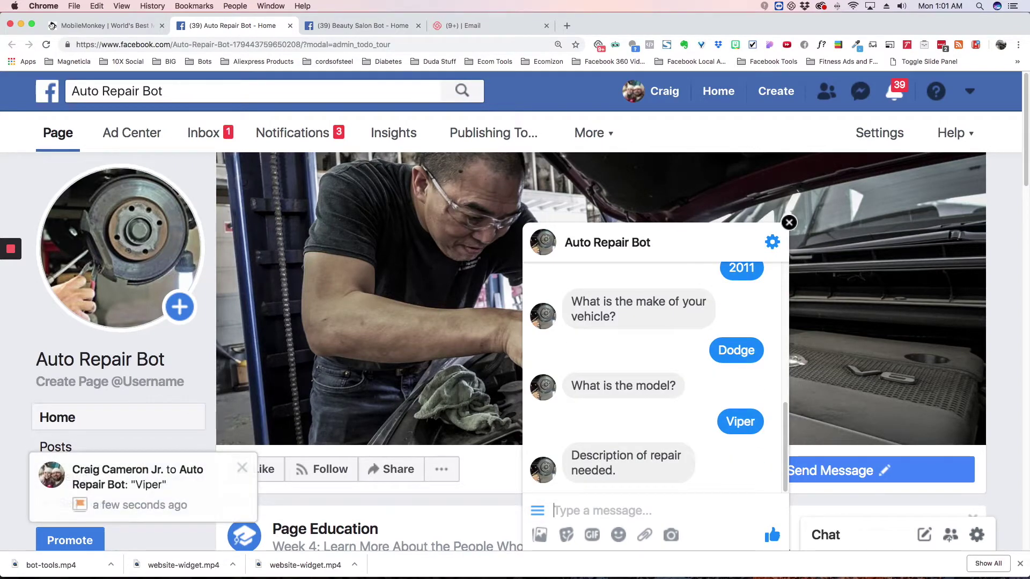
Step: Send the repair description 'The tires are bald'
text(The tires are)
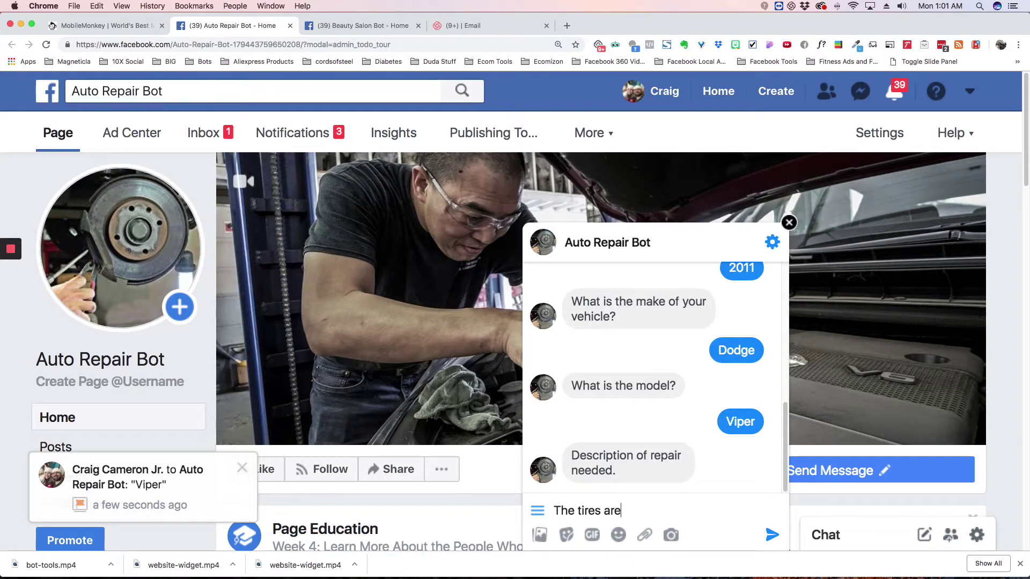
text( bals)
key(BackSpace)
text(d)
key(Return)
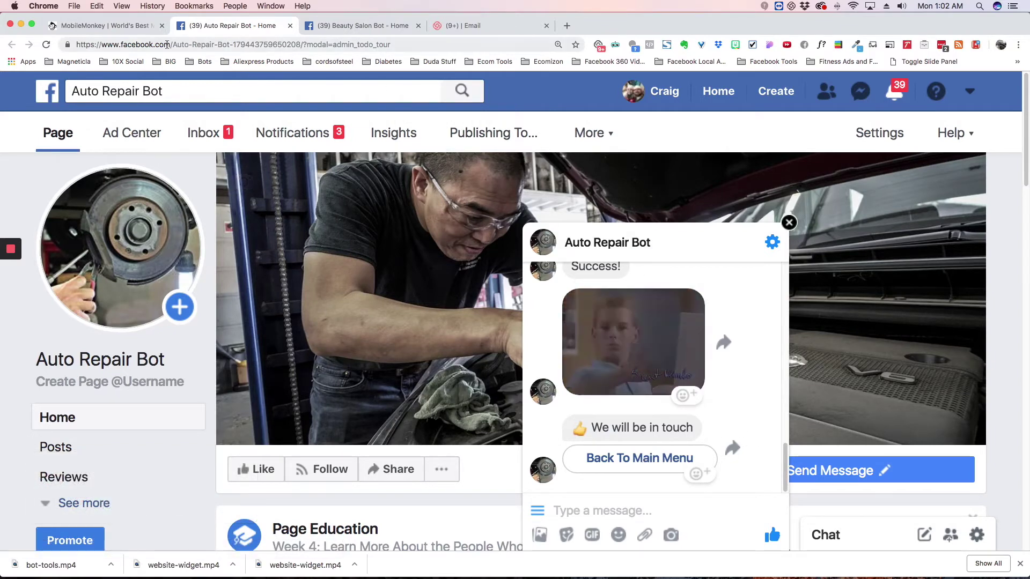
Step: Return to the MobileMonkey dialogue editor after the bot confirms success
click(124, 27)
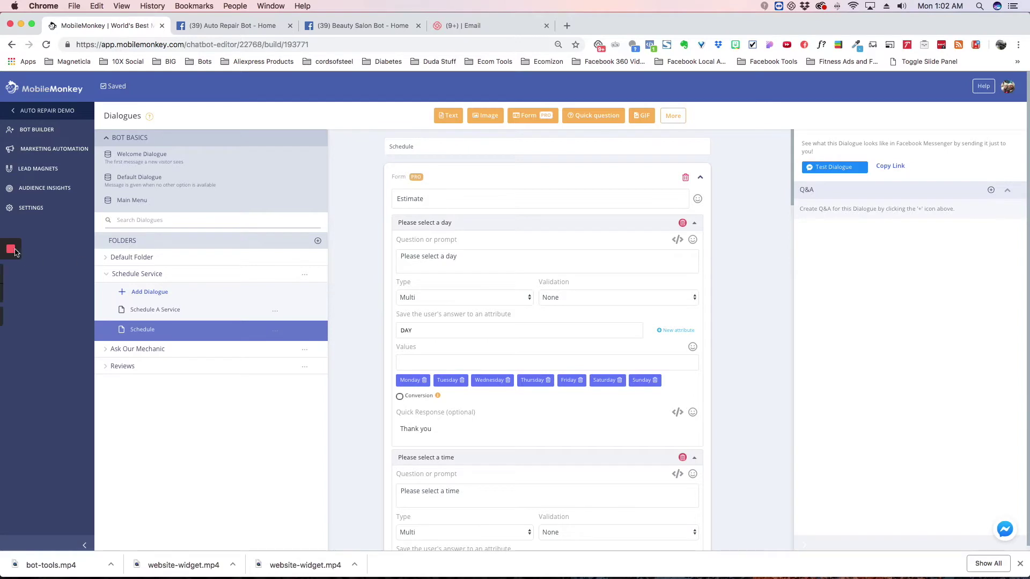
Step: Review the Auto Repair Request email's submitted answers in Gmail, then go back to MobileMonkey
click(11, 274)
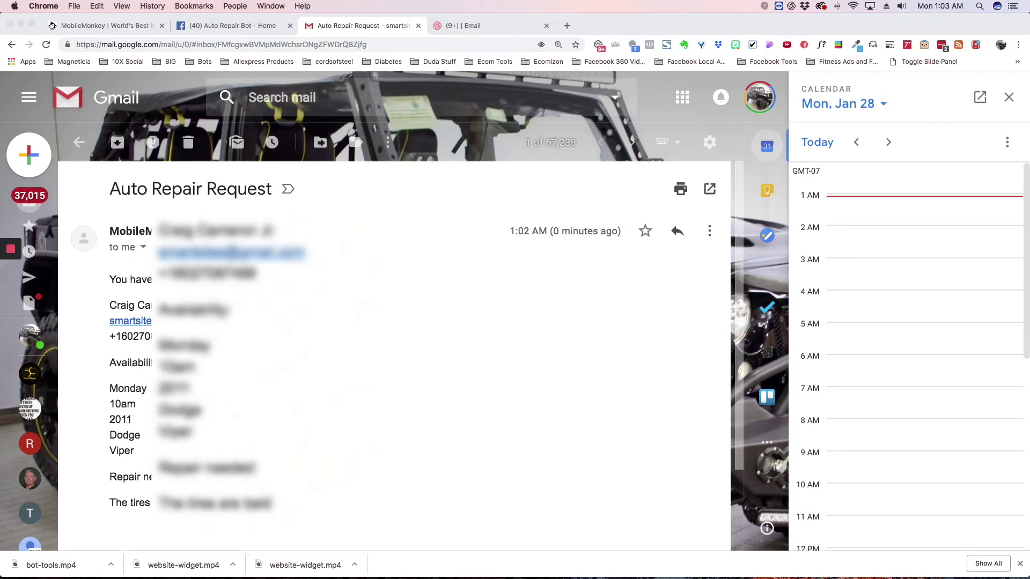
scroll(394, 354, down, 3)
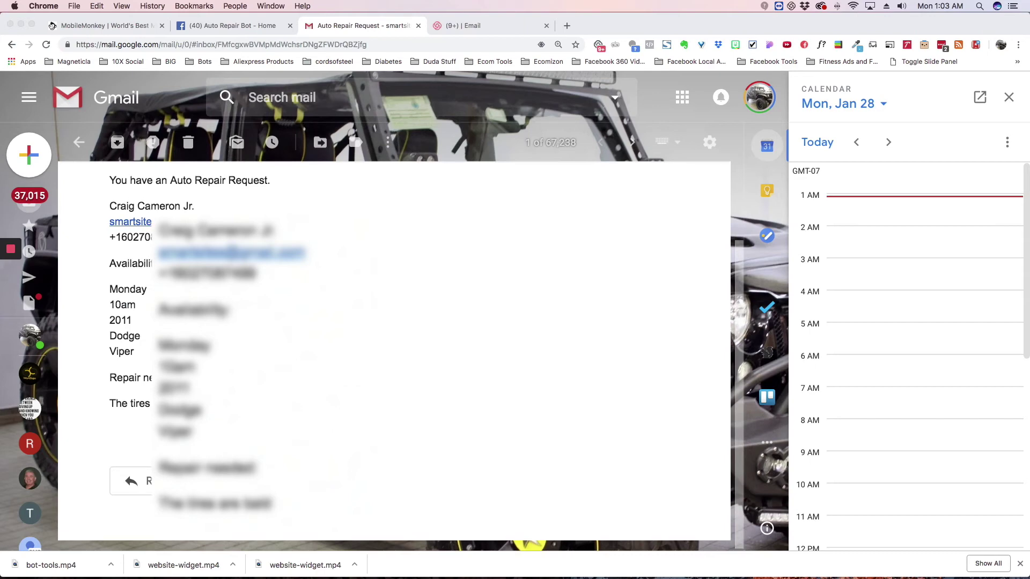
scroll(394, 354, up, 3)
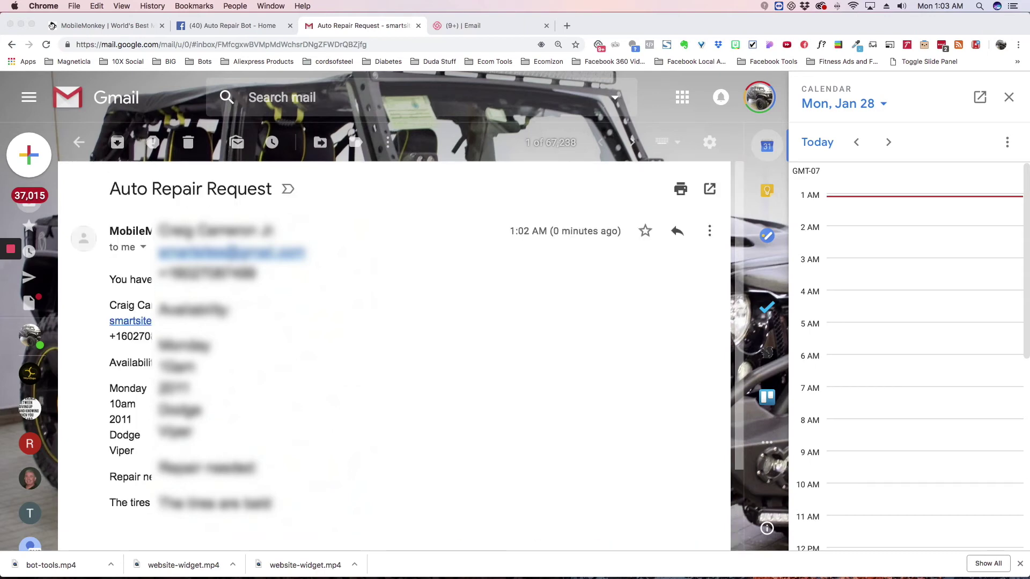
click(117, 26)
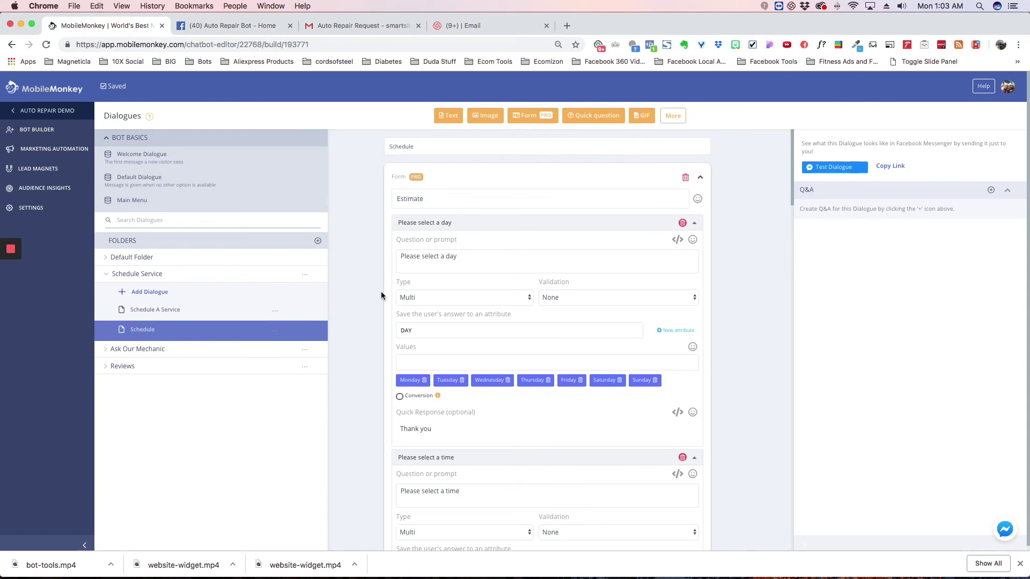
Step: Scroll down to the 'Please select a time' question in the Estimate form
scroll(381, 297, down, 5)
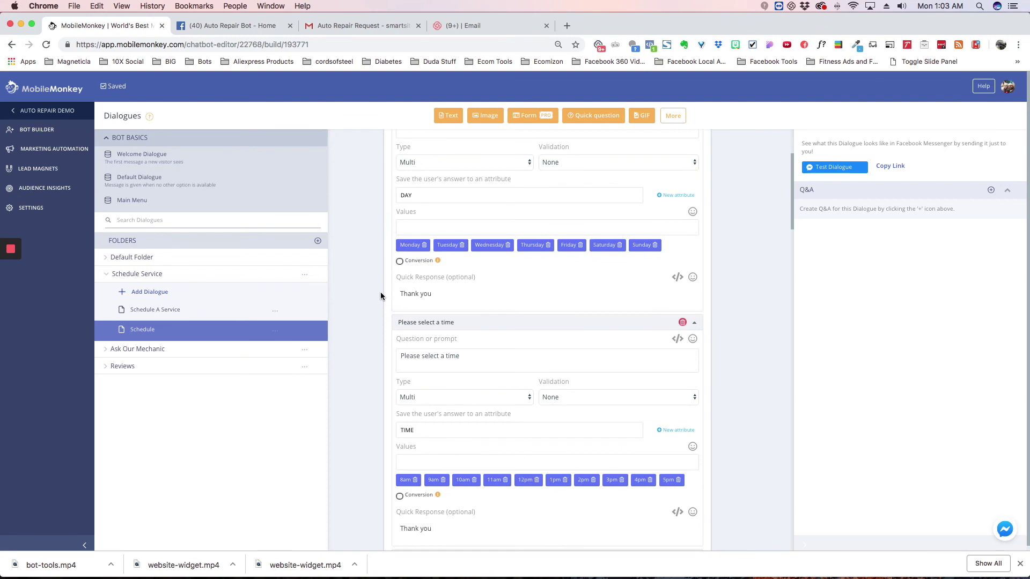